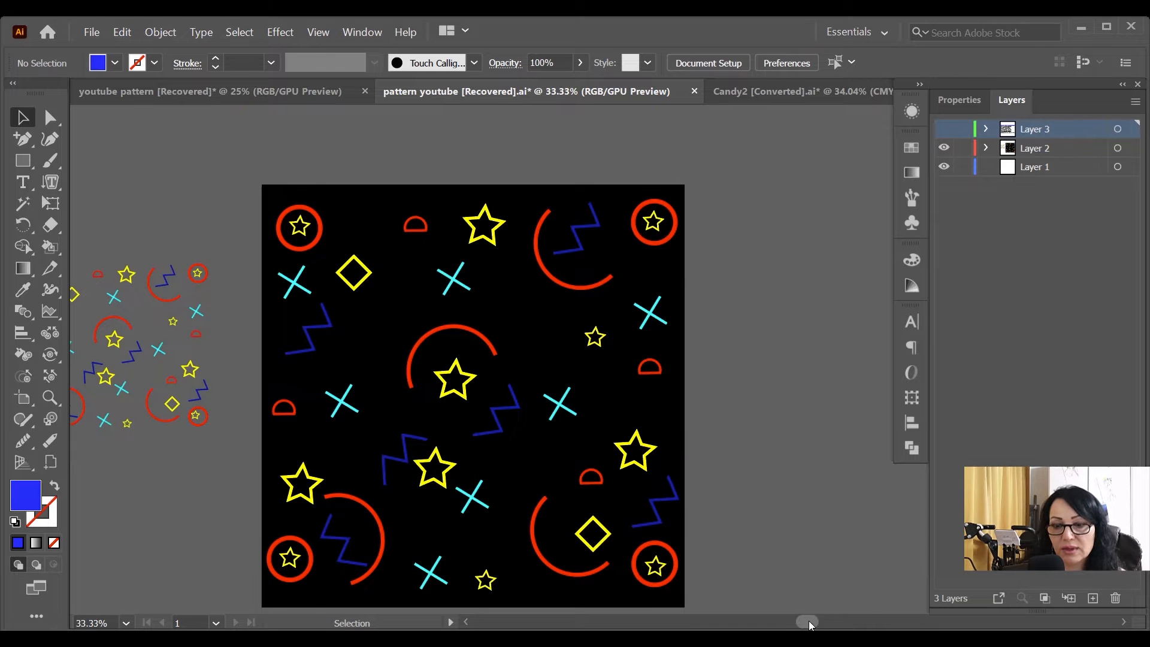
Enlarge the small grouped copy of the geometric shapes and move it clear of the black square
left_click_drag(809, 622, 789, 621)
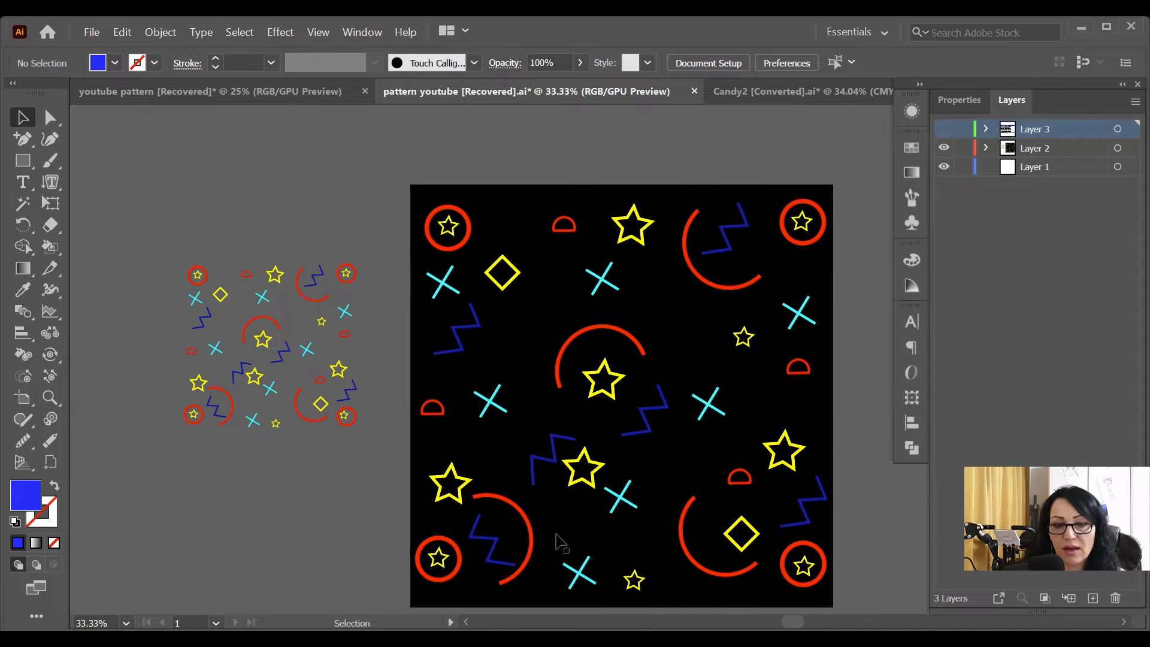
left_click(344, 418)
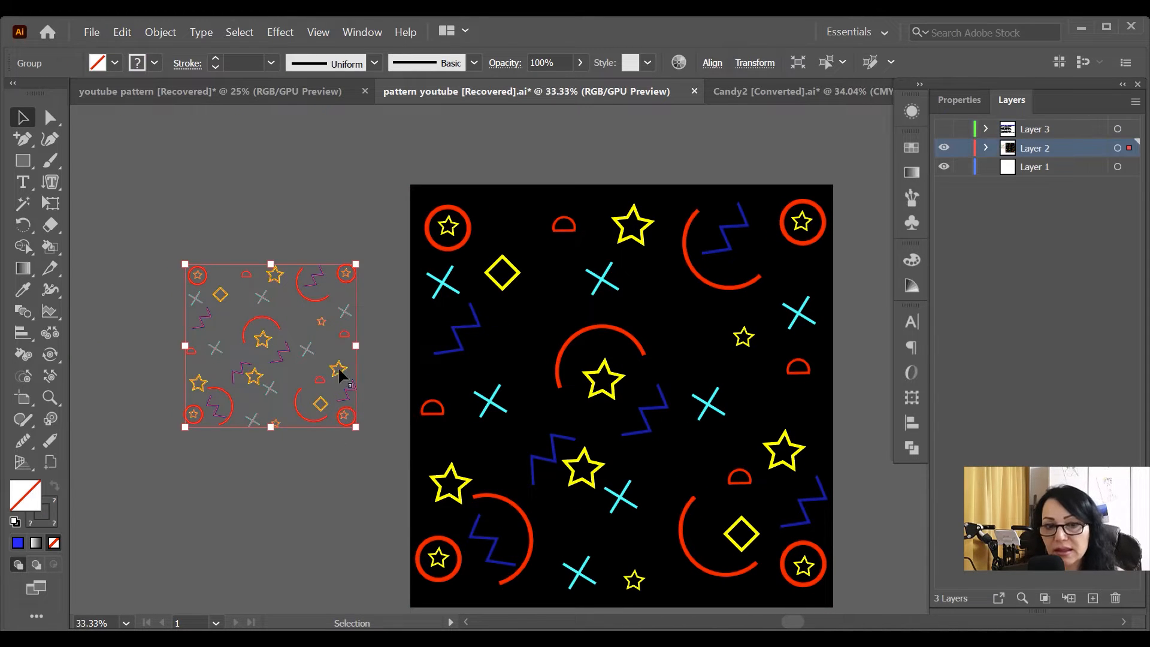
left_click_drag(356, 264, 465, 160)
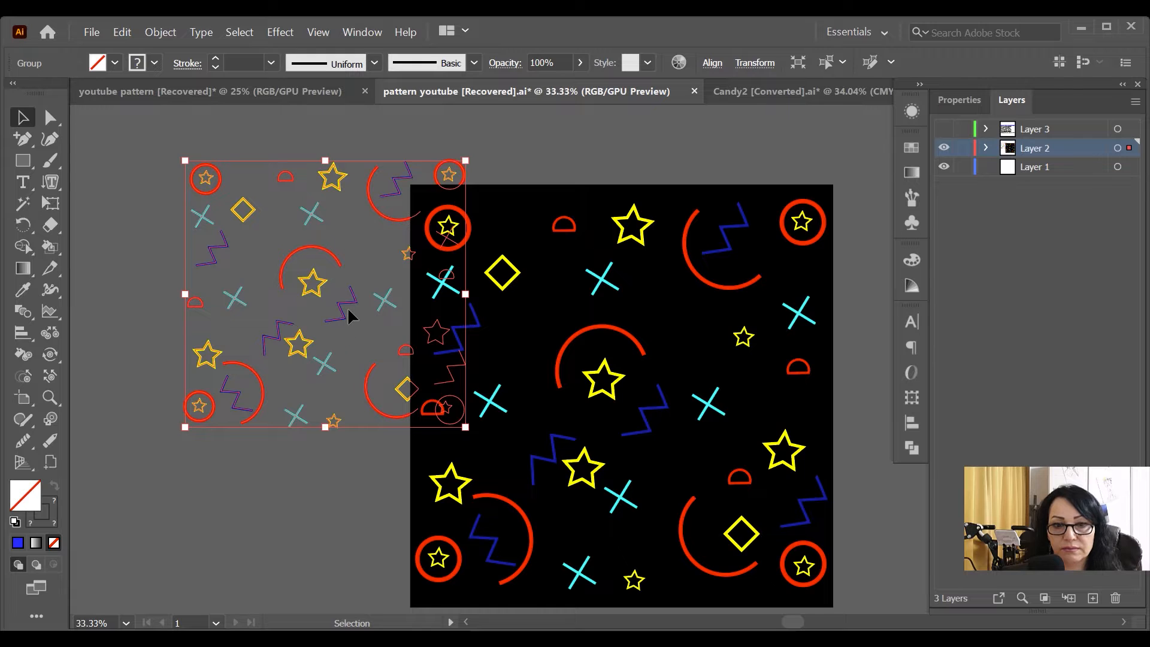
left_click_drag(347, 306, 254, 383)
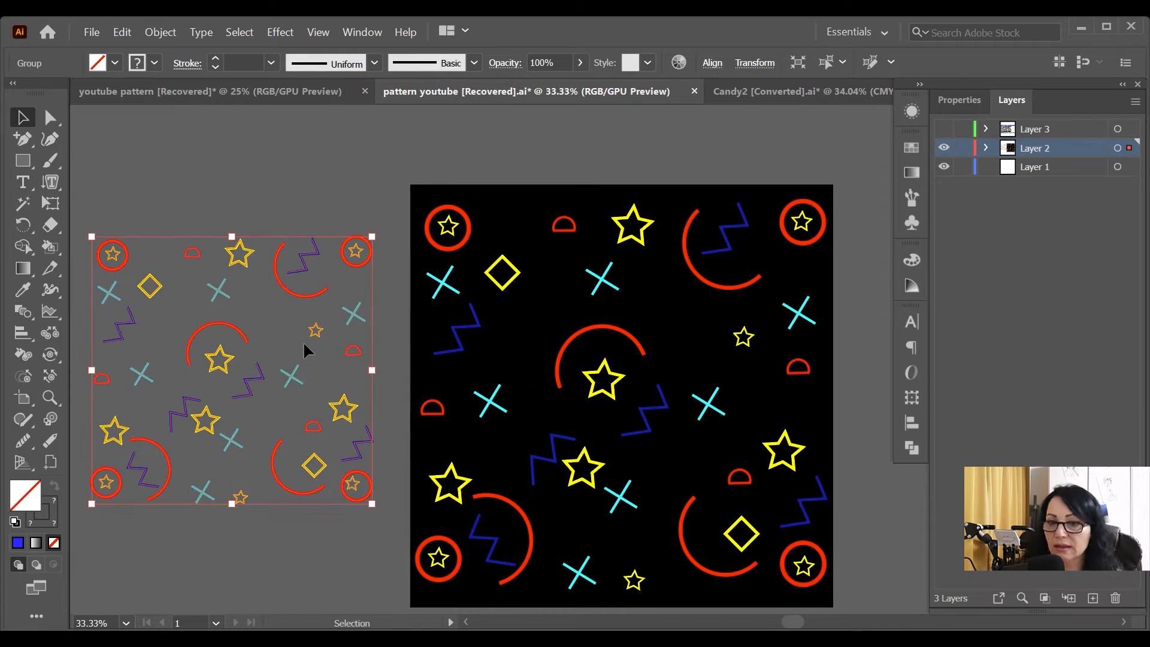
Ungroup the enlarged copy of the geometric shapes and deselect it
left_click(345, 240)
left_click(356, 254)
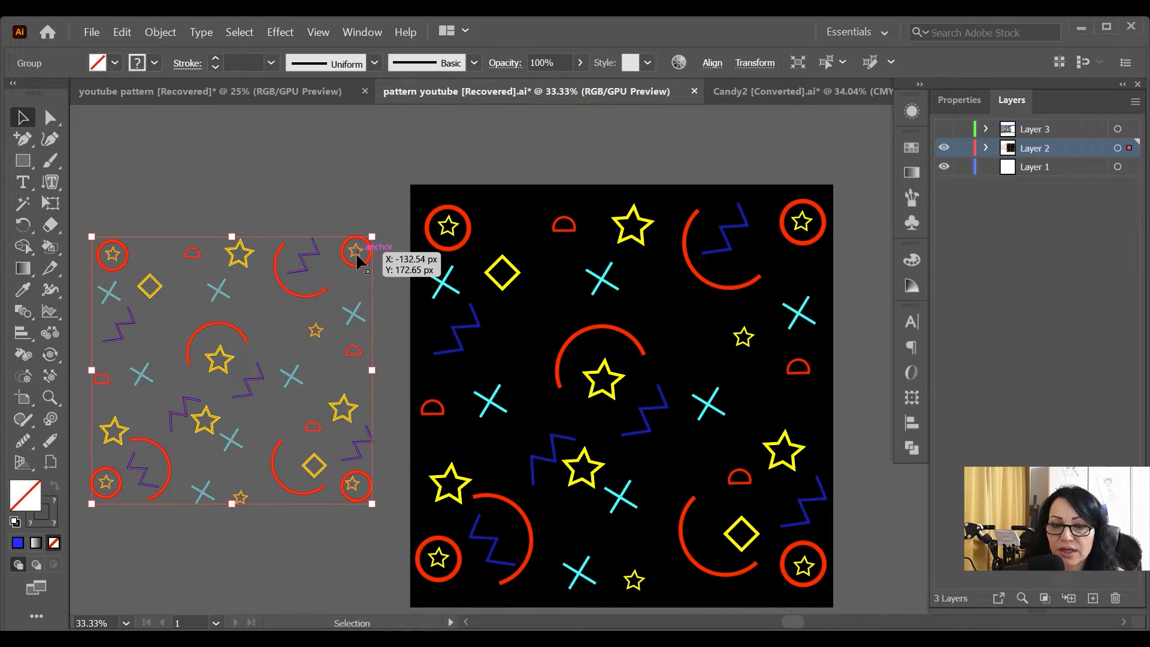
right_click(274, 274)
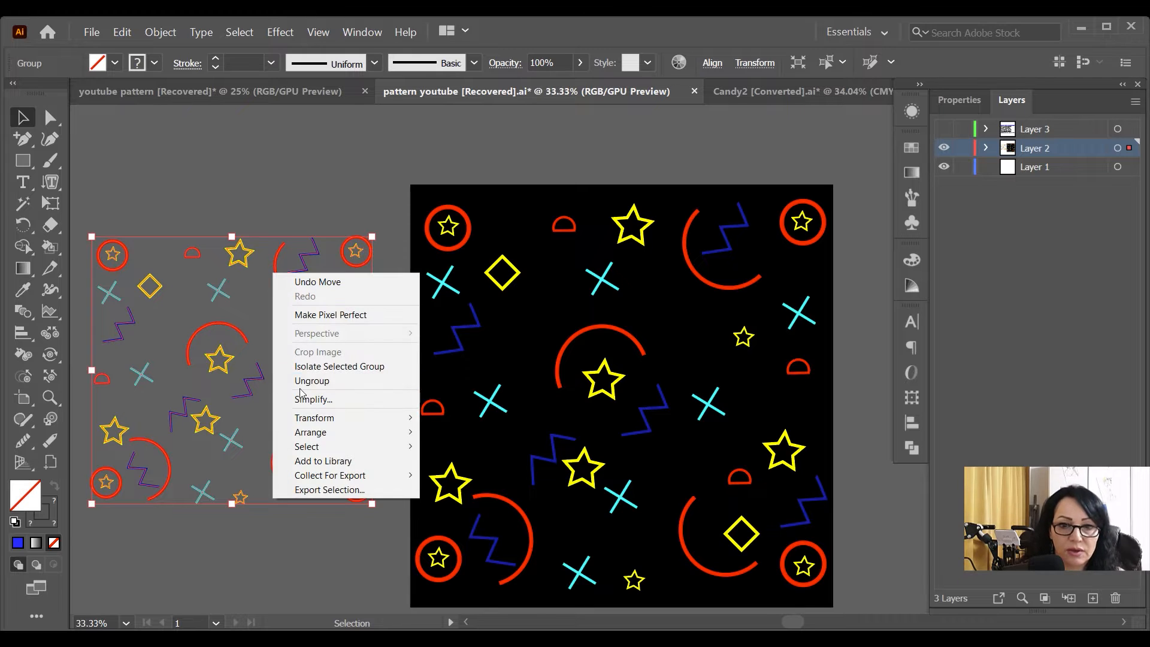
left_click(311, 381)
left_click(297, 207)
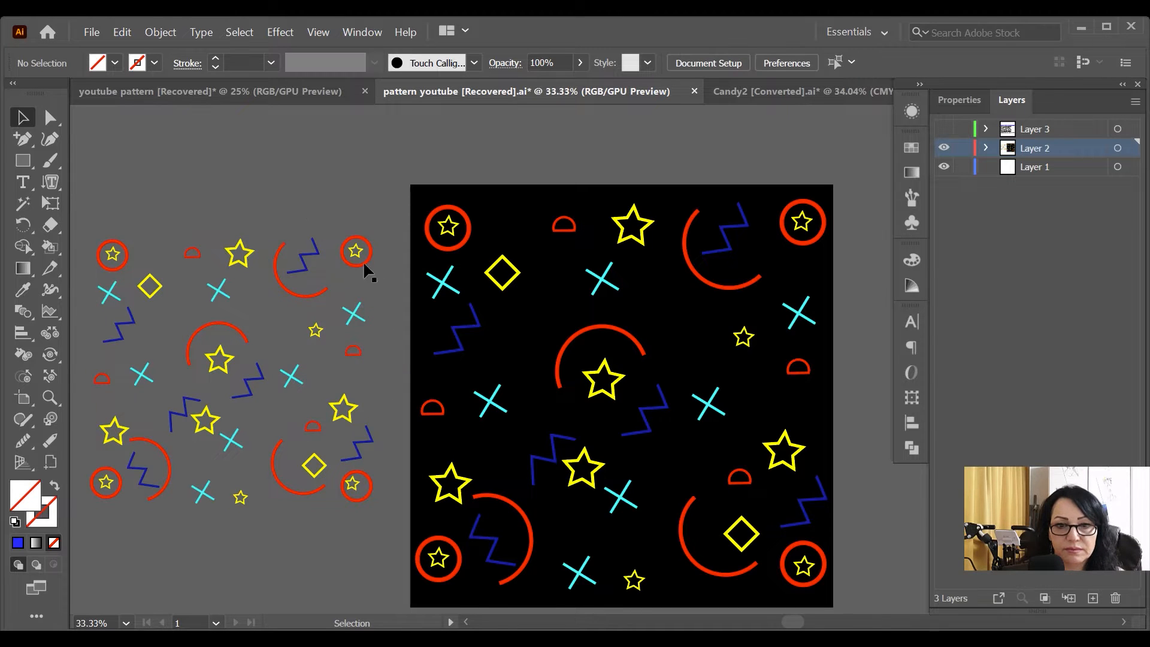
Move the small star out of the copy's upper-right circle, select several other shapes individually, and return the star to its circle
left_click_drag(357, 254, 307, 202)
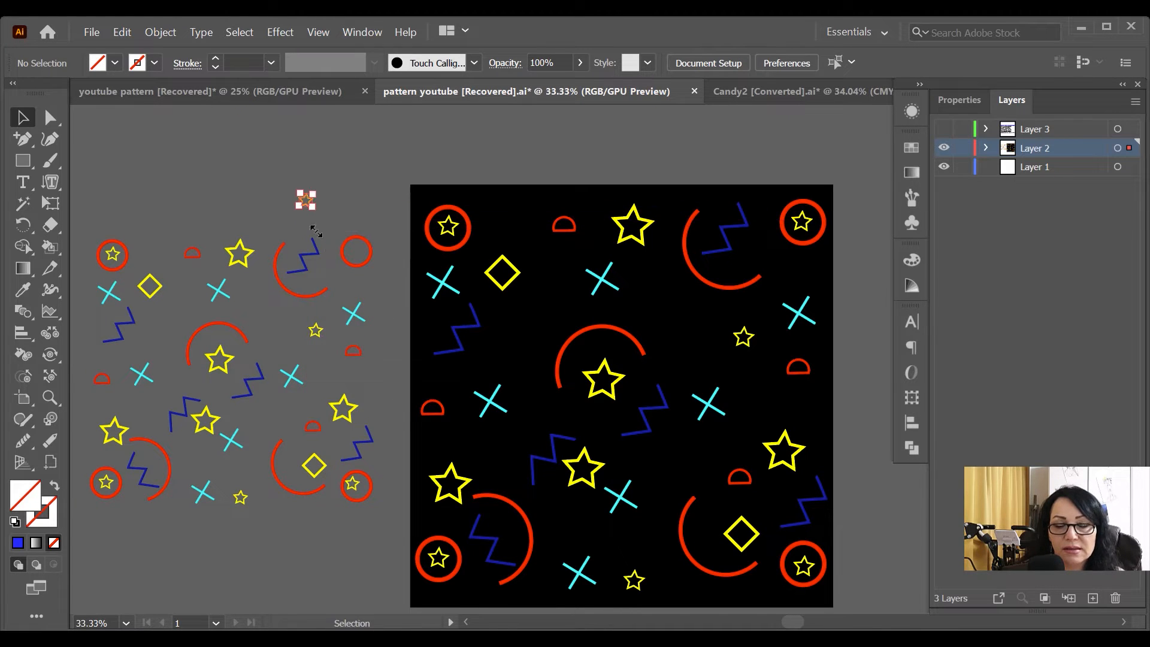
left_click(363, 263)
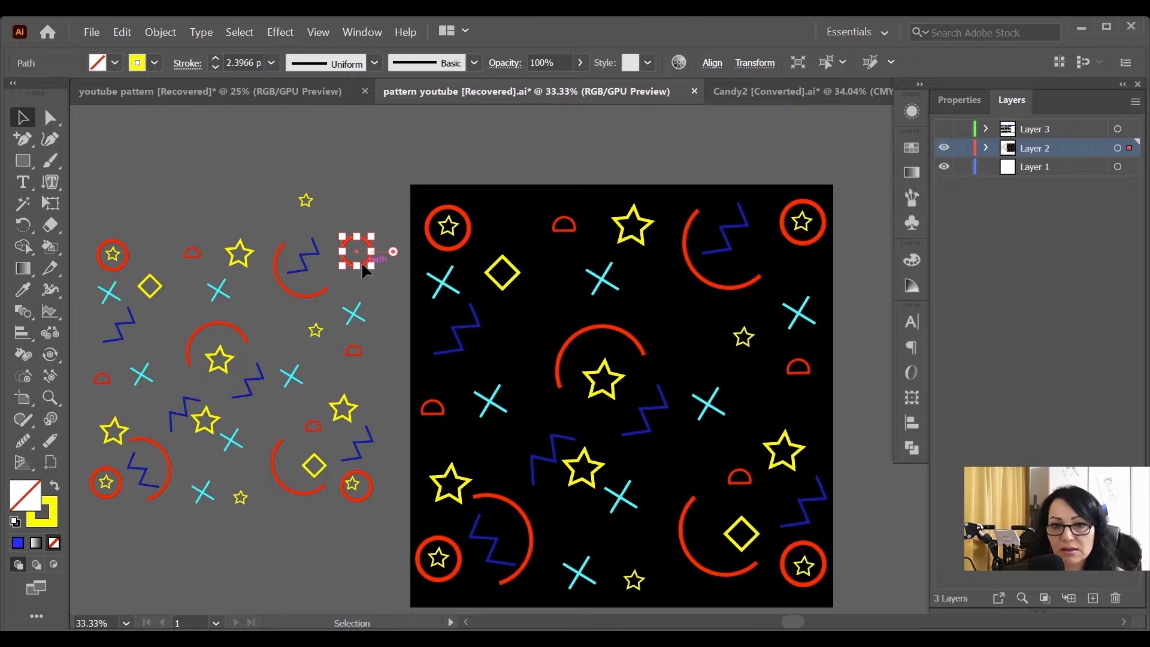
left_click(303, 293)
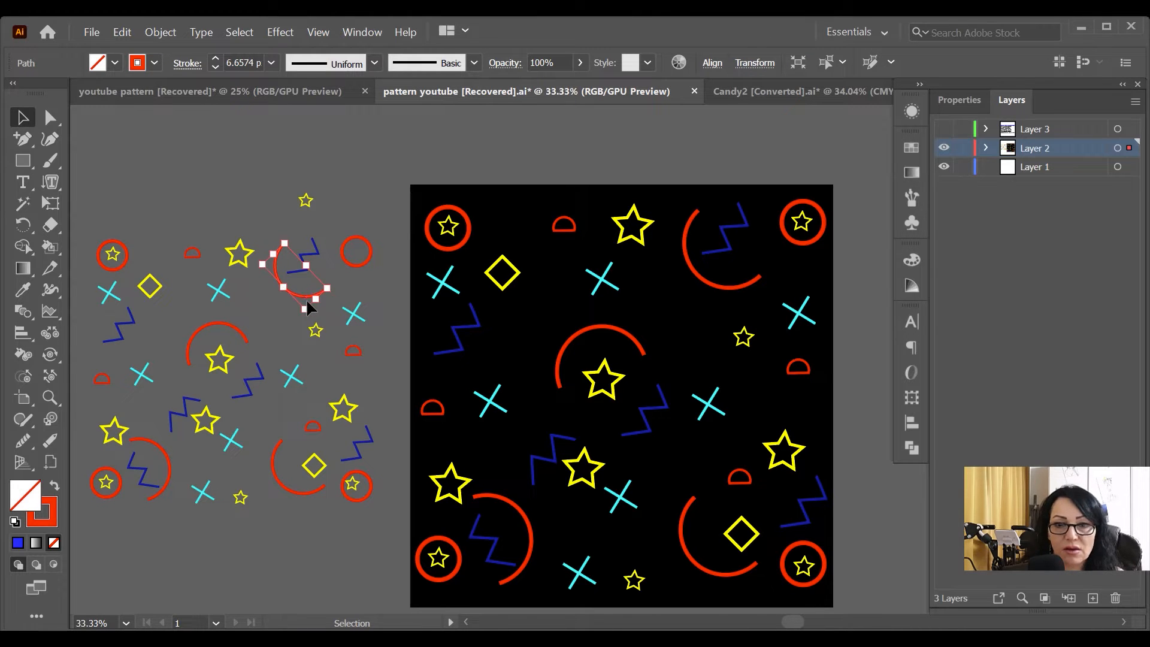
left_click(315, 249)
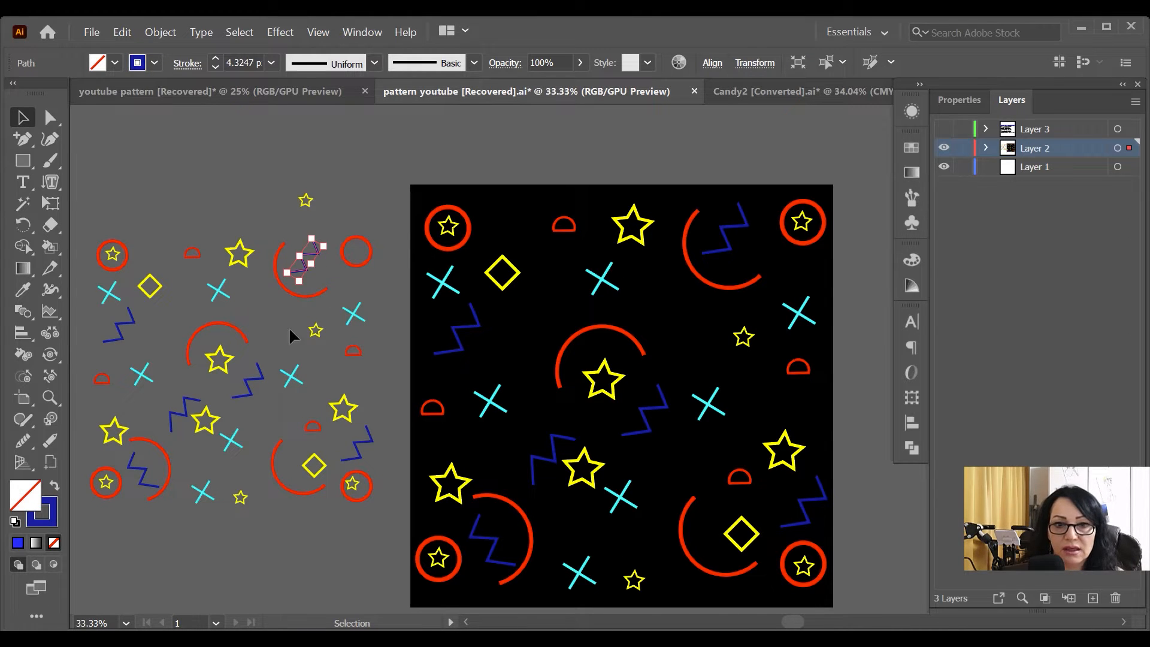
left_click(224, 291)
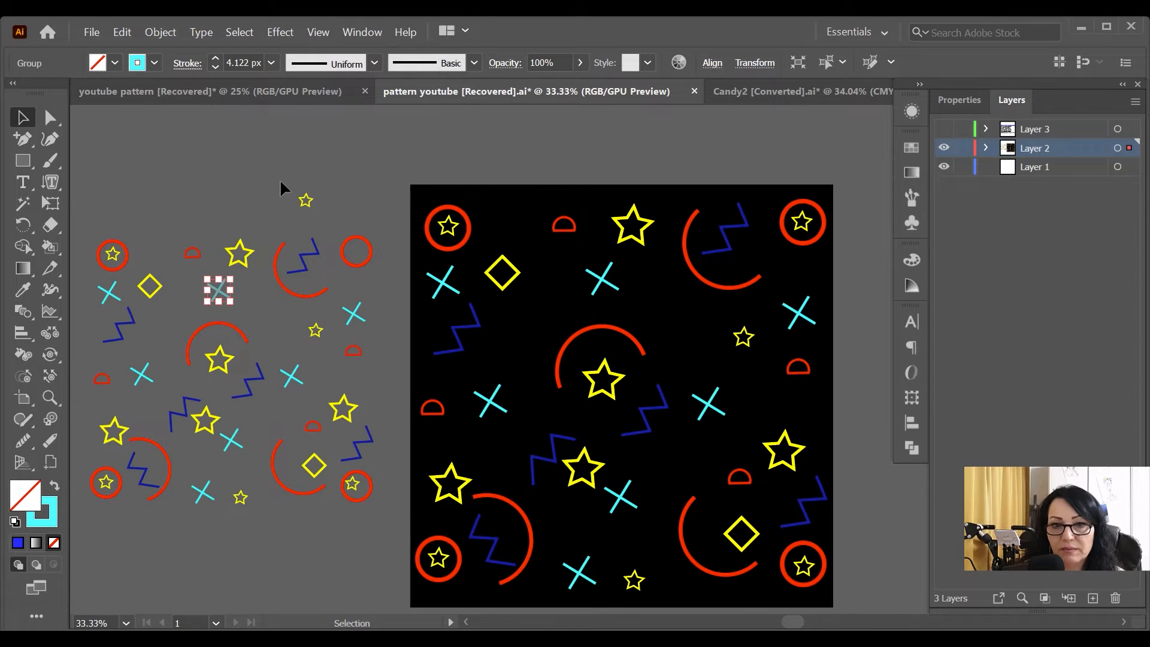
left_click_drag(305, 200, 355, 253)
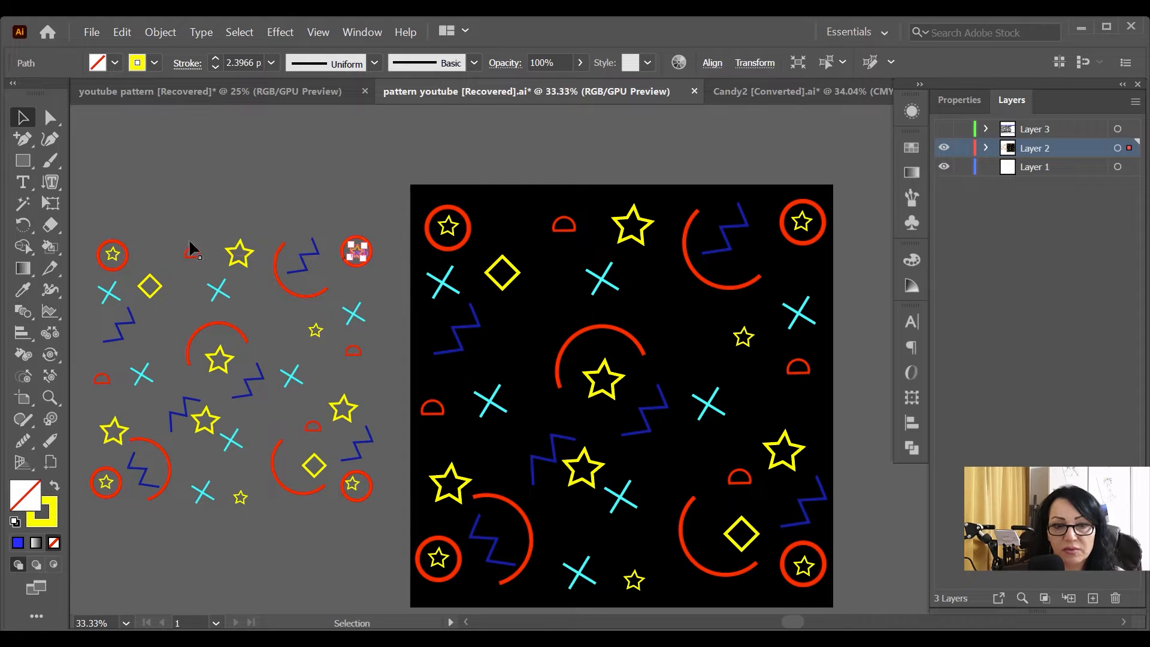
Scale the ungrouped copy of the shapes down to a small size, away from the black square
left_click(23, 160)
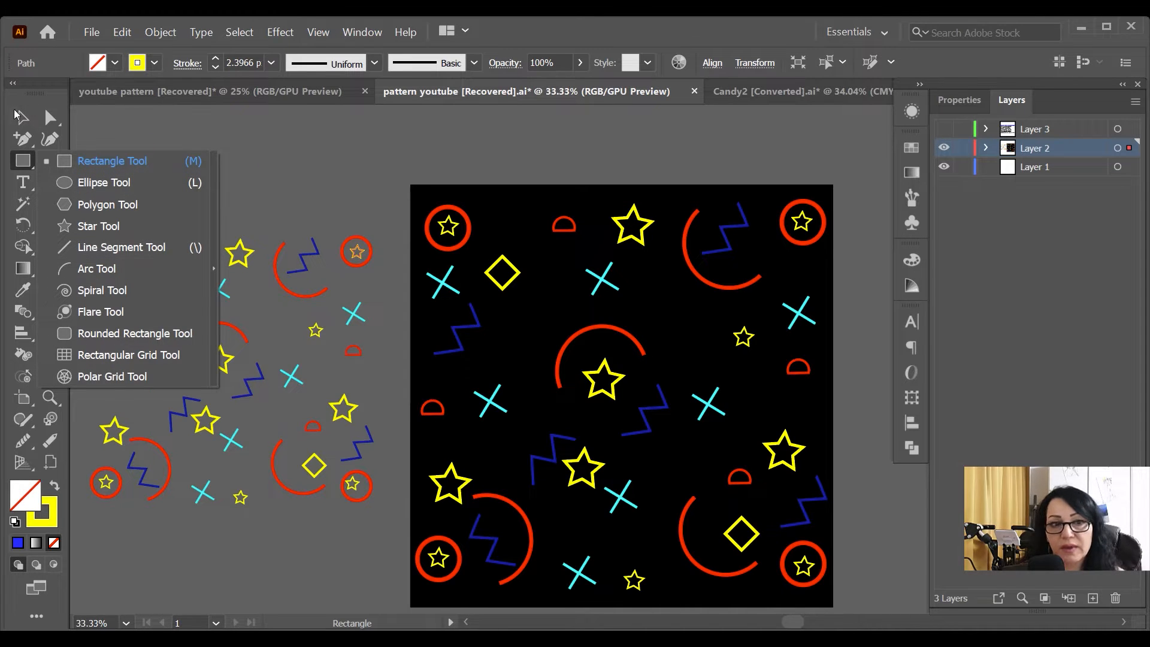
left_click(22, 118)
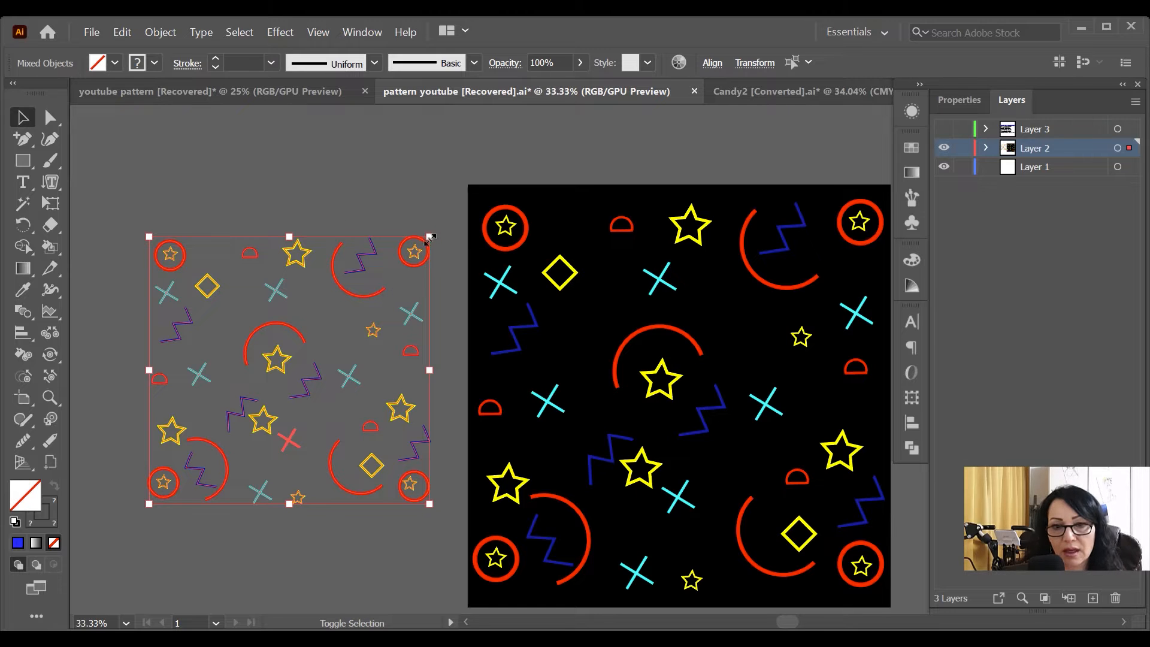
left_click_drag(429, 237, 115, 177)
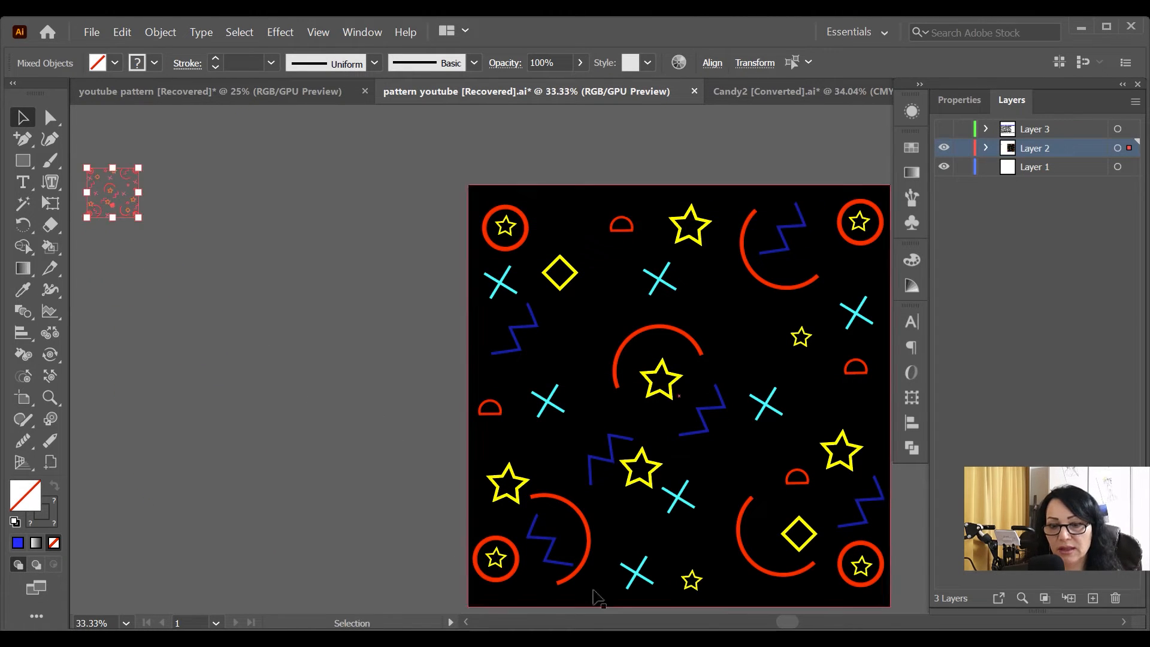
Select the black square together with all the shapes on it and group them
mouse_move(788, 623)
left_mouse_down()
mouse_move(765, 623)
mouse_move(803, 624)
left_mouse_up()
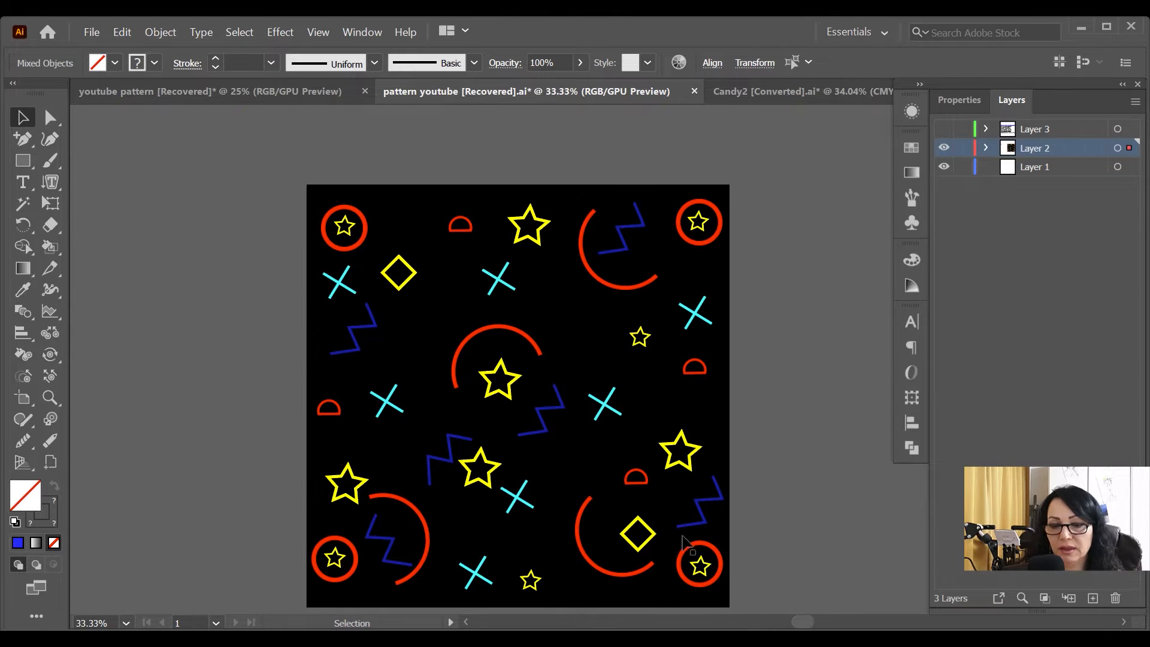
key("space")
left_click_drag(603, 454, 580, 396)
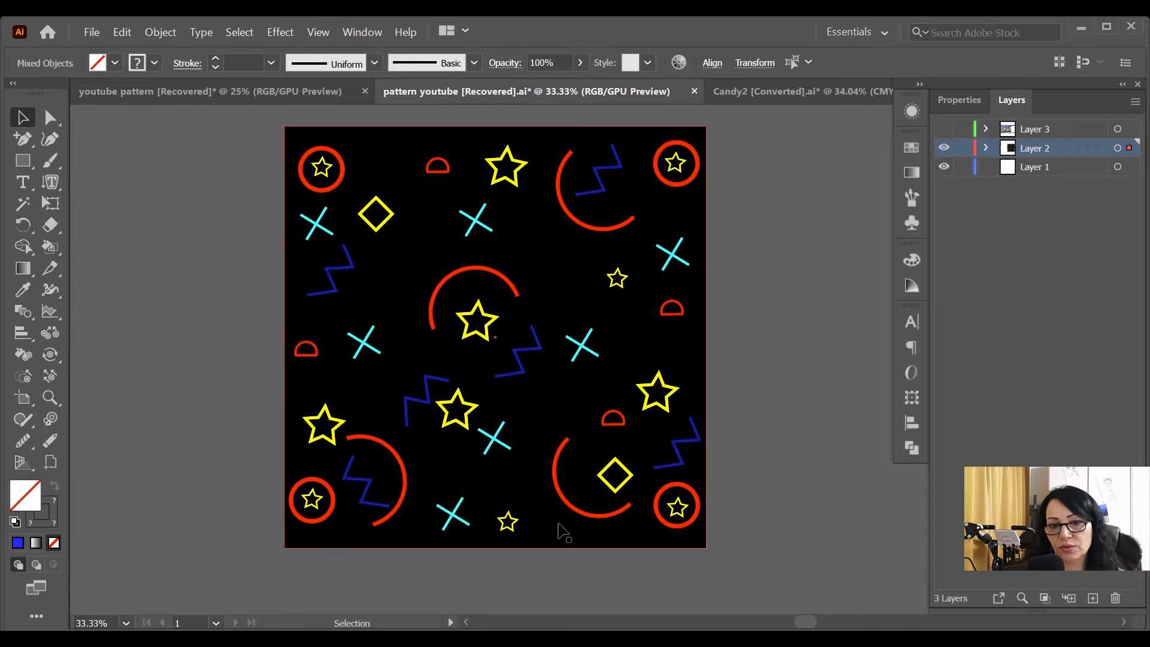
left_click_drag(256, 180, 717, 562)
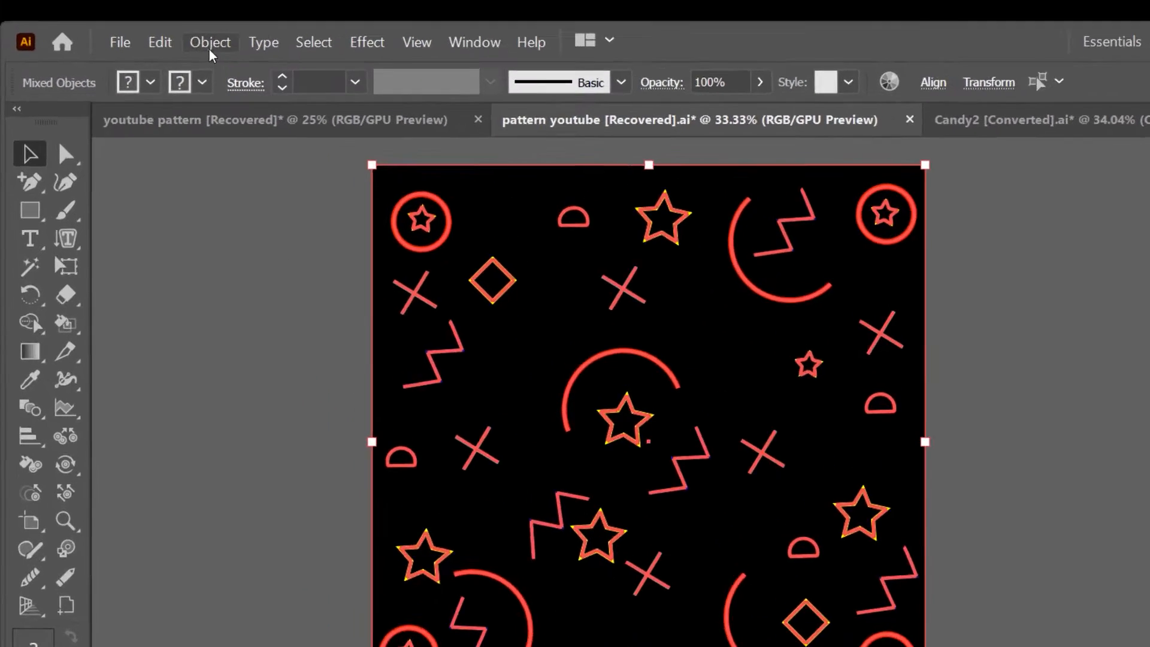
left_click(160, 32)
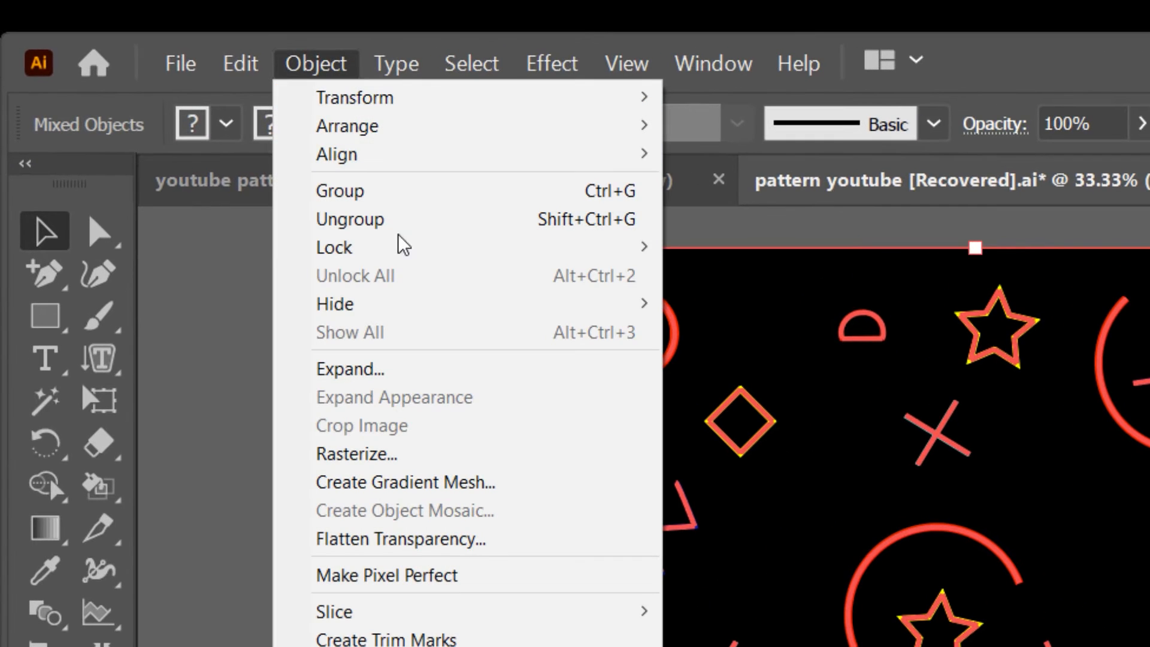
left_click(377, 192)
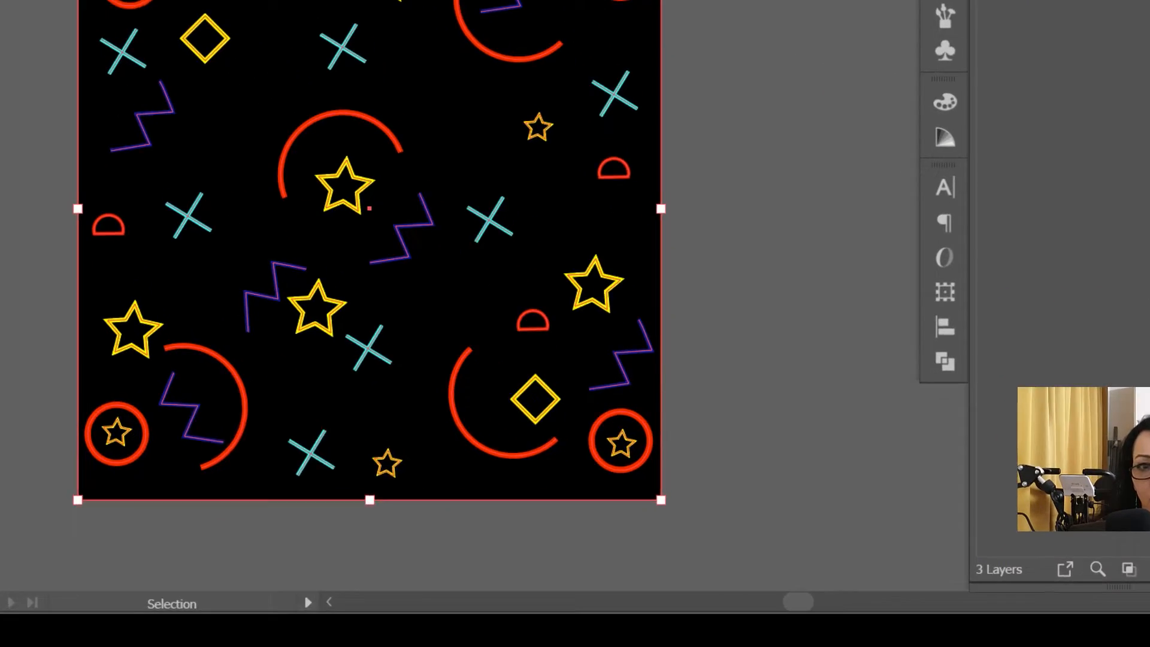
Make a pattern from the grouped artwork using Pattern Options and accept the notice about the new swatch
left_click(362, 31)
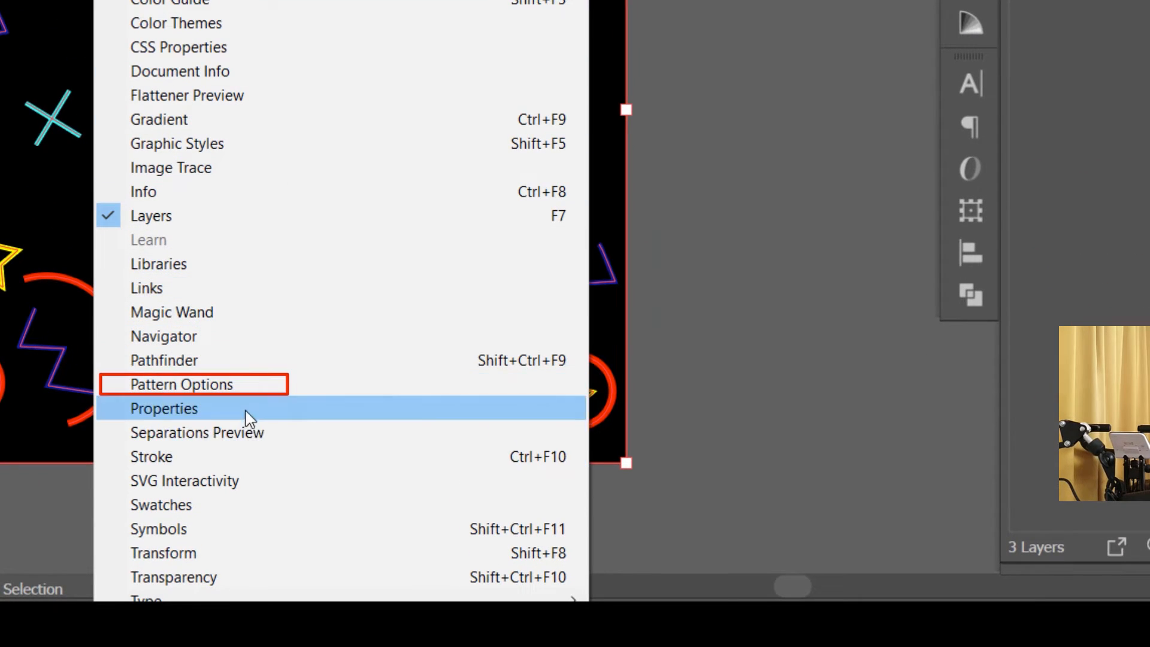
left_click(241, 384)
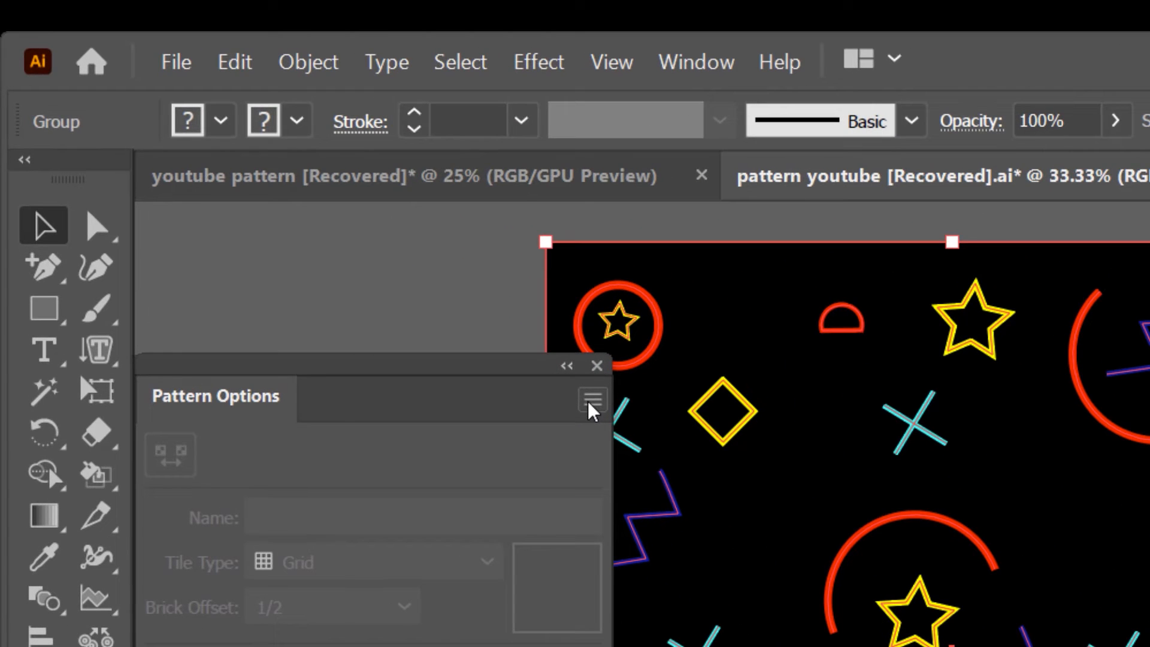
left_click(592, 407)
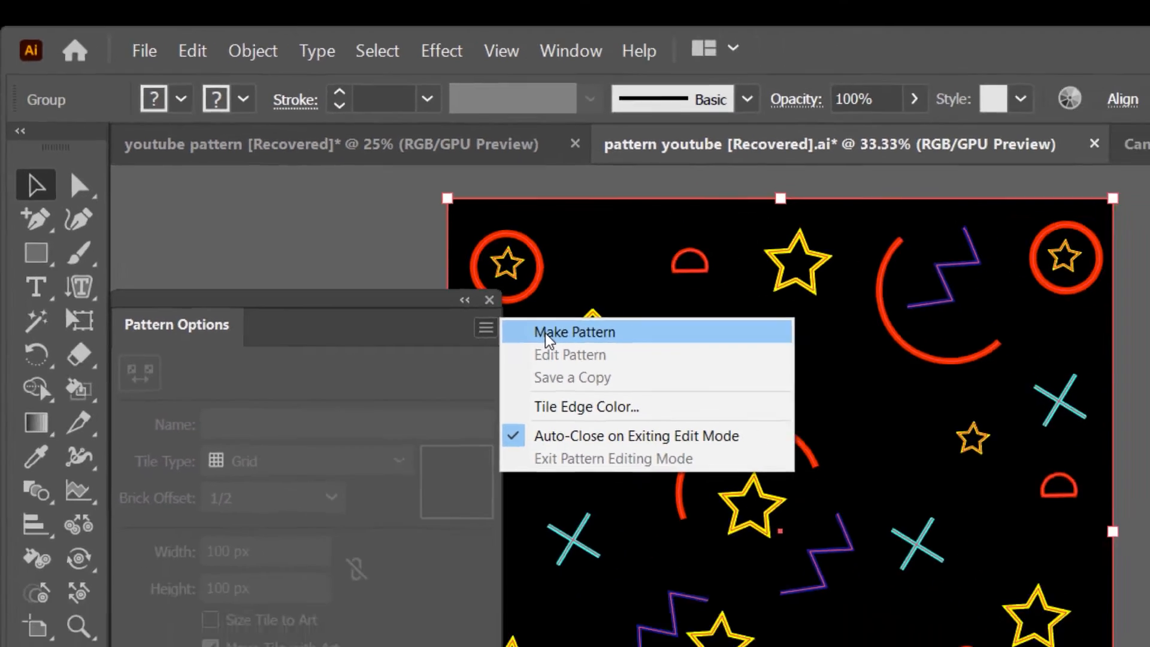
left_click(668, 404)
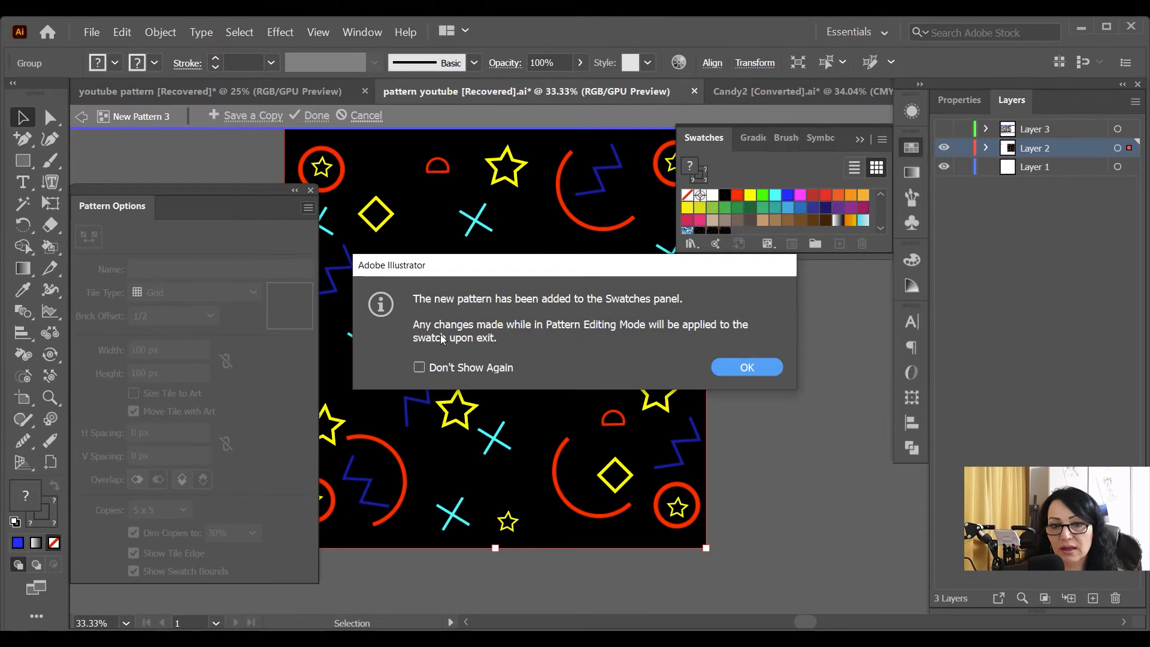
left_click(746, 367)
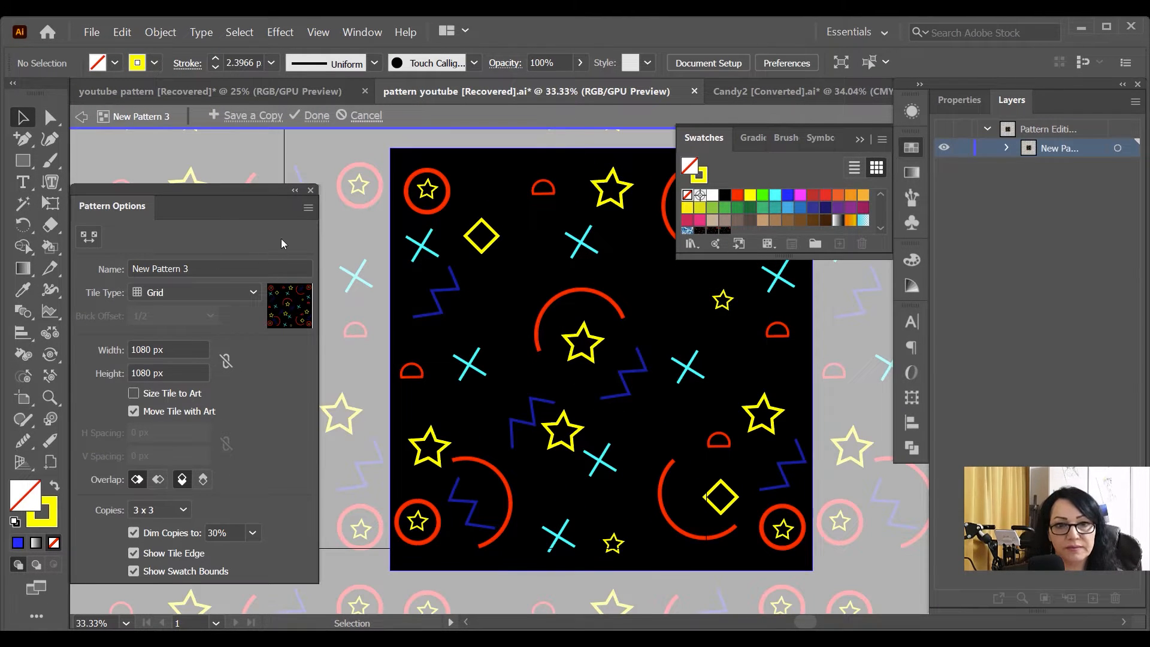
Name the new pattern "geometric wallpaper" in its pattern options
left_click_drag(258, 190, 303, 236)
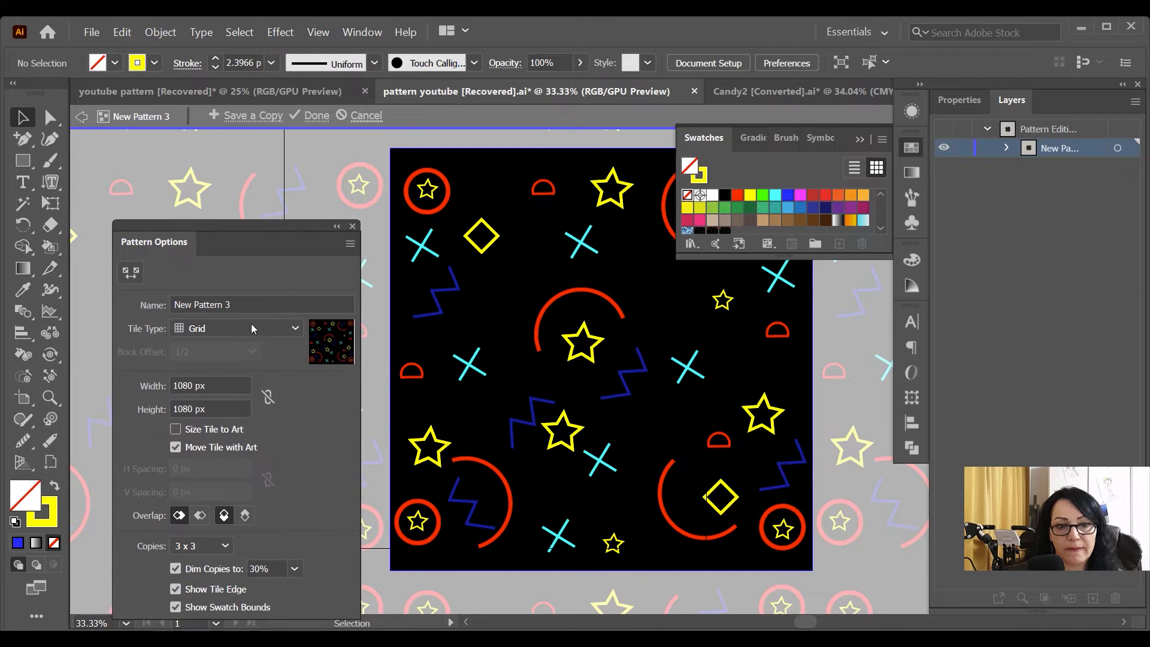
key("ctrl+minus")
key("ctrl+minus")
key("ctrl+minus")
key("ctrl+minus")
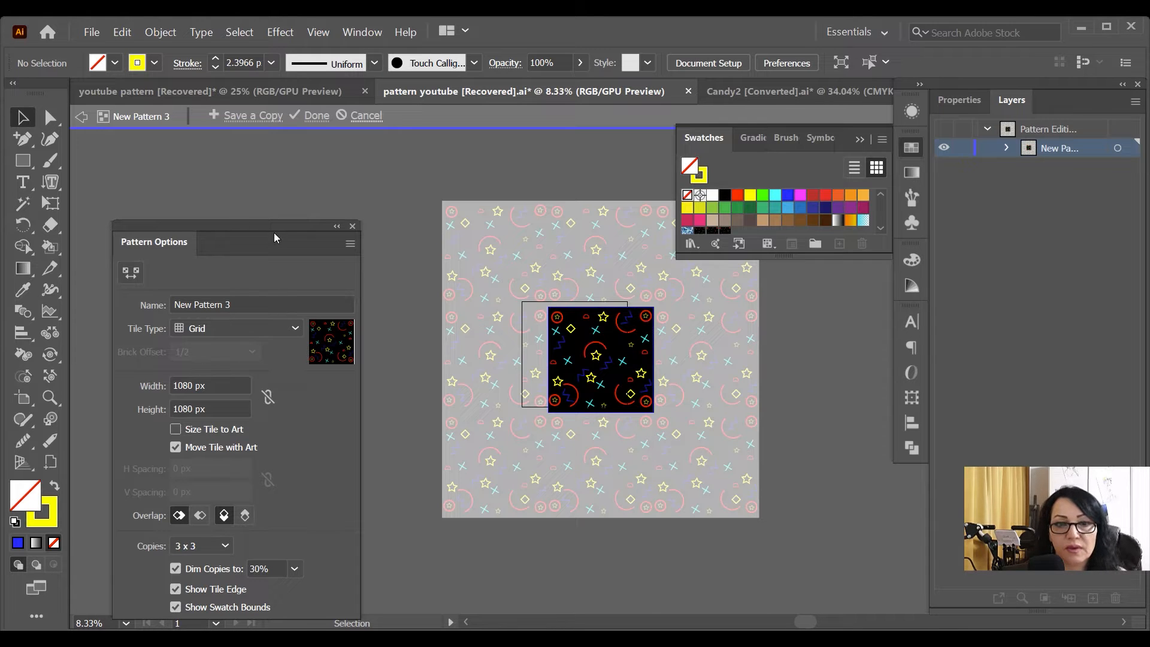
left_click_drag(274, 233, 287, 169)
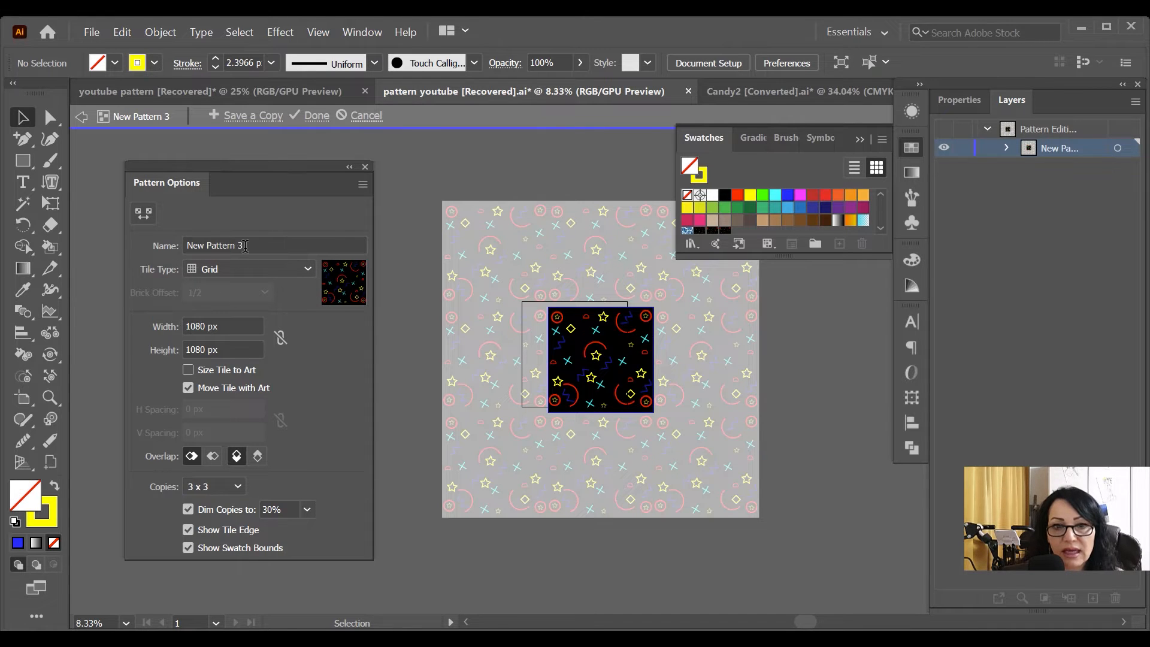
left_click_drag(245, 245, 179, 245)
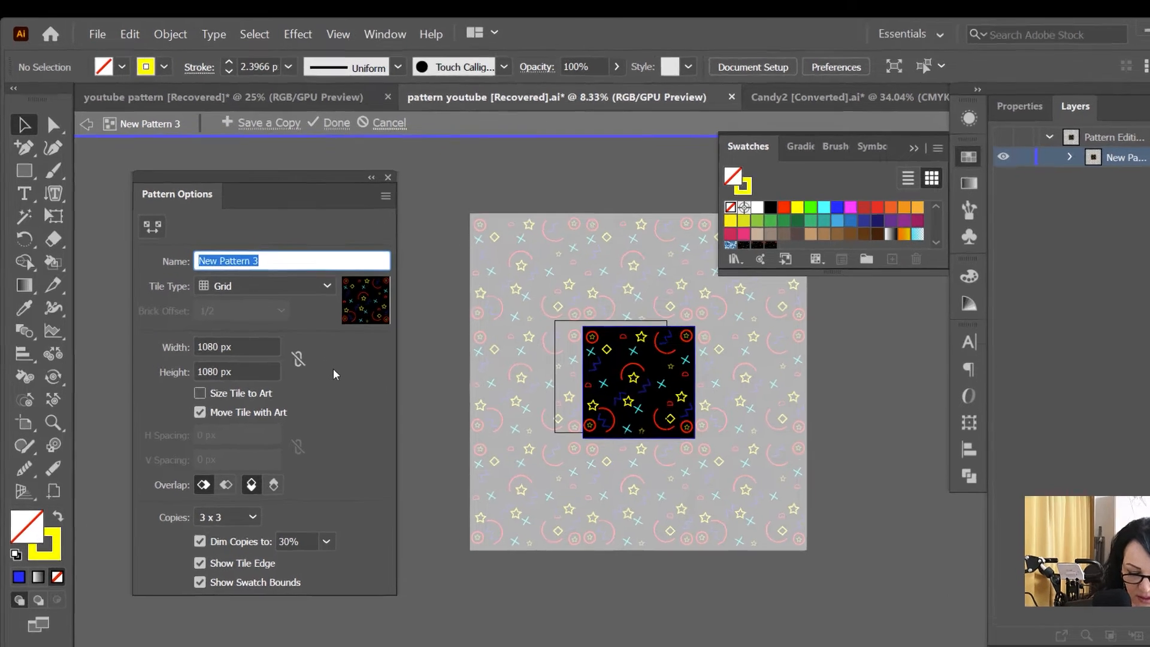
type("geome")
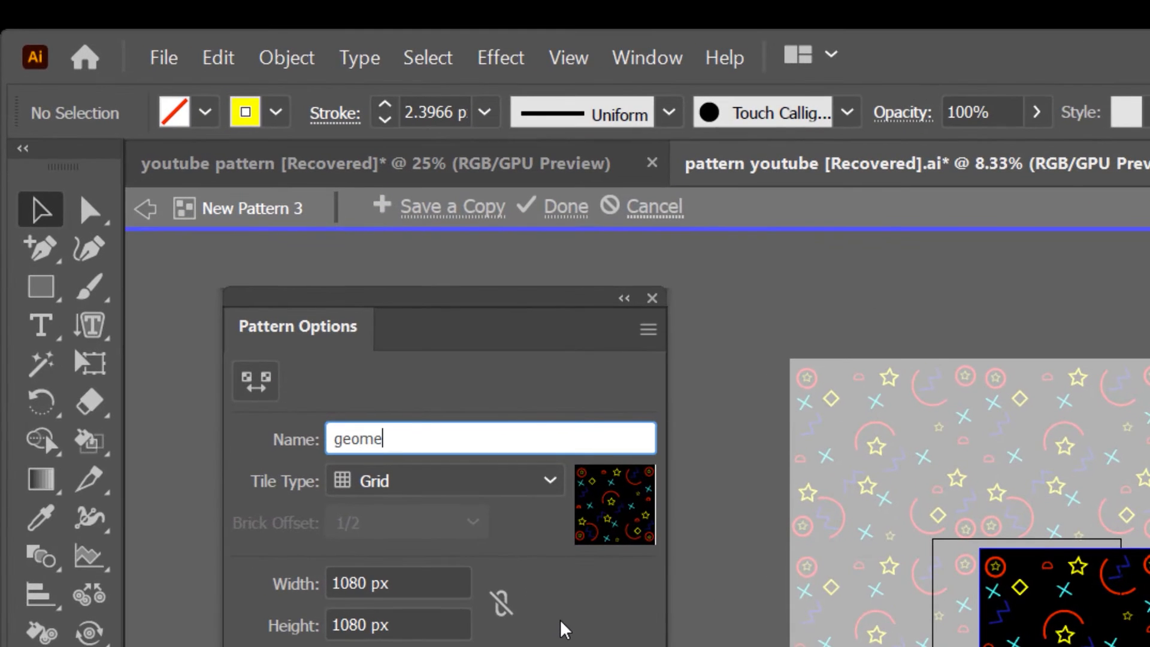
type("tric wallpaper")
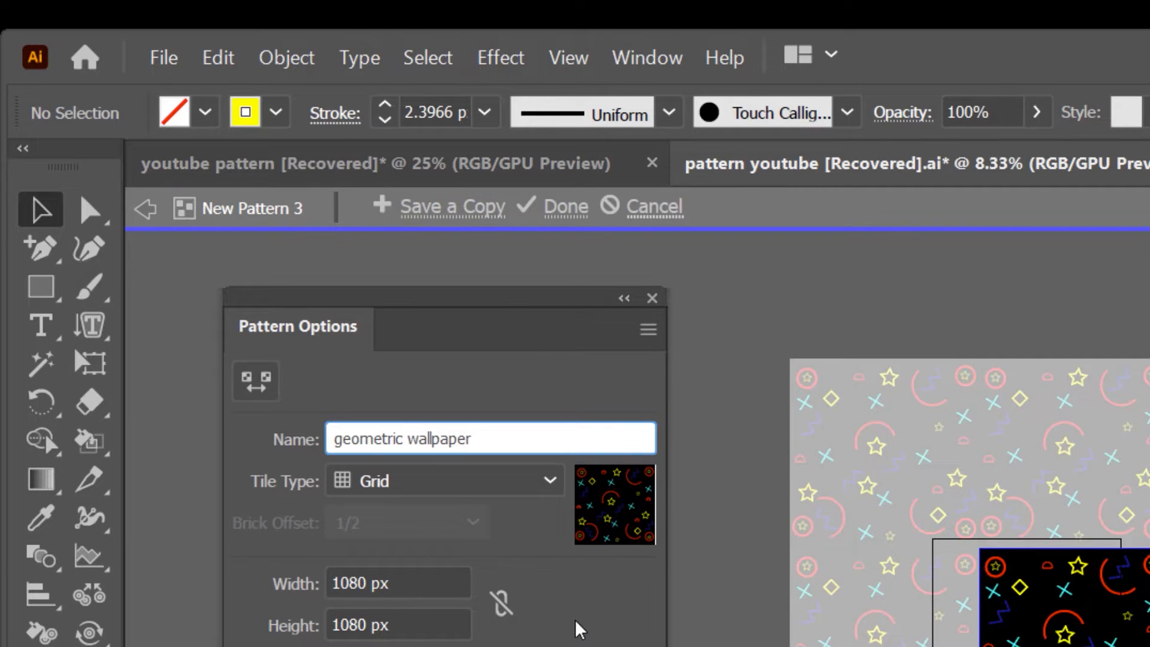
key("Return")
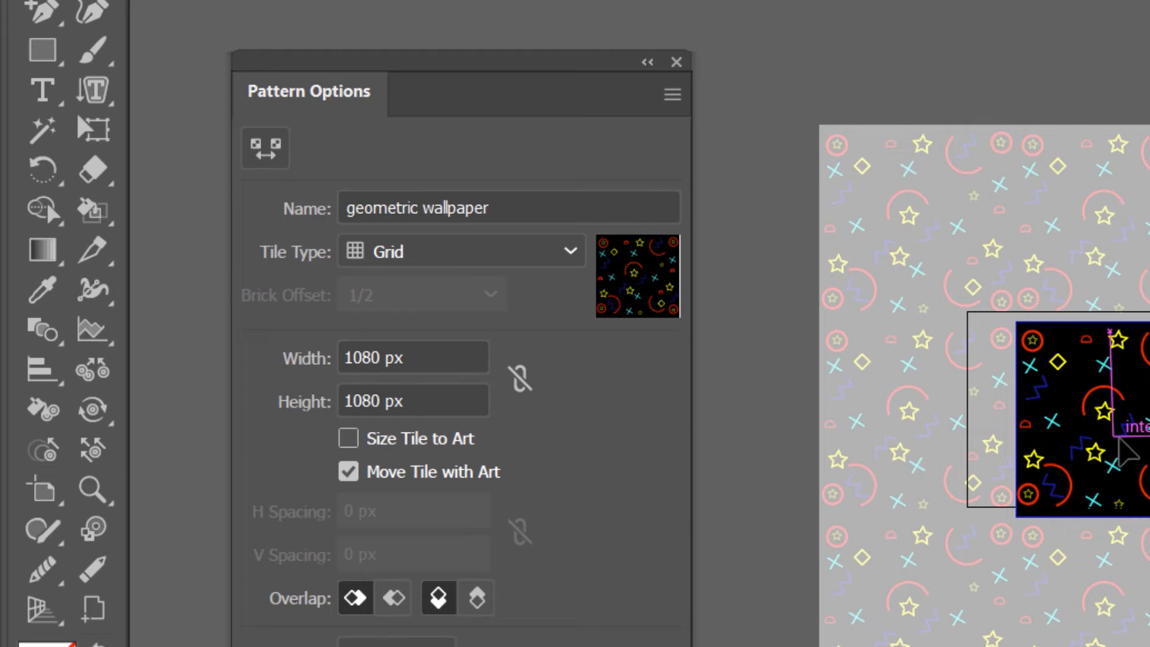
left_click(1122, 458)
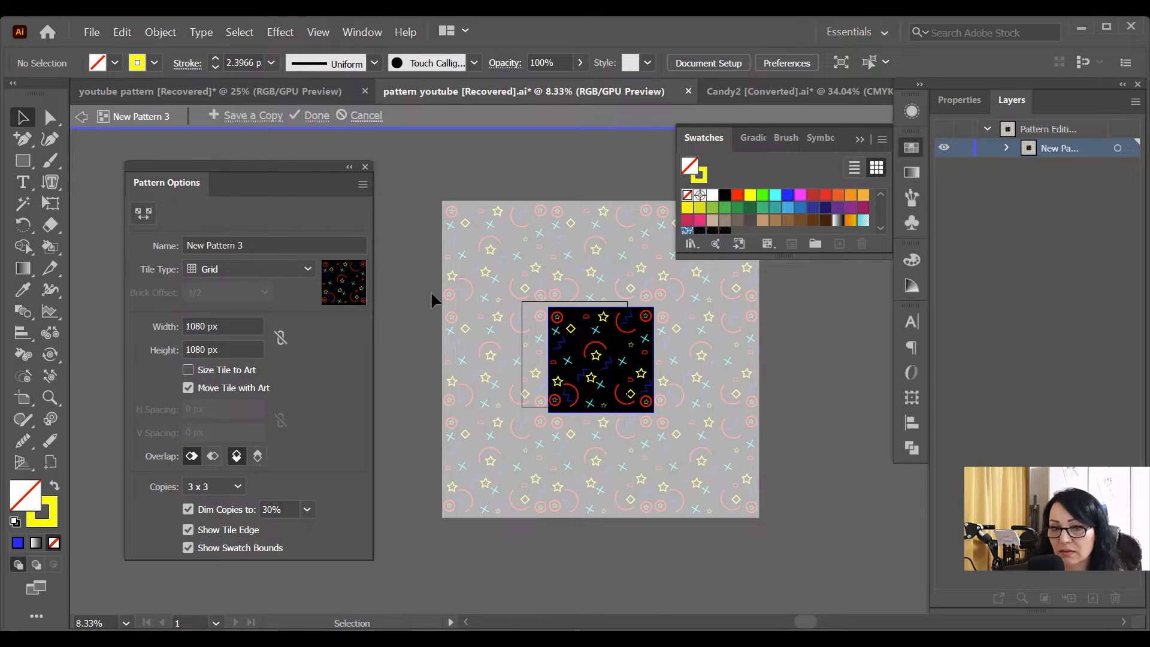
Try the Brick by Row, Brick by Column, Hex by Column and Hex by Row tile types, and return to Grid
left_click(307, 269)
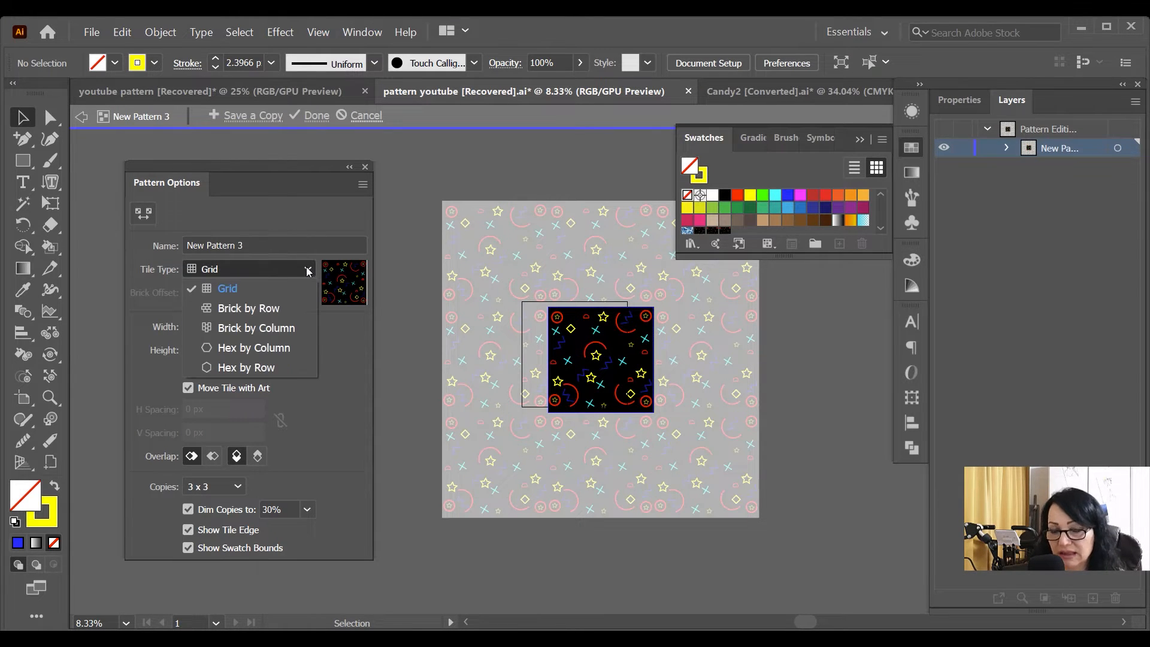
left_click(260, 315)
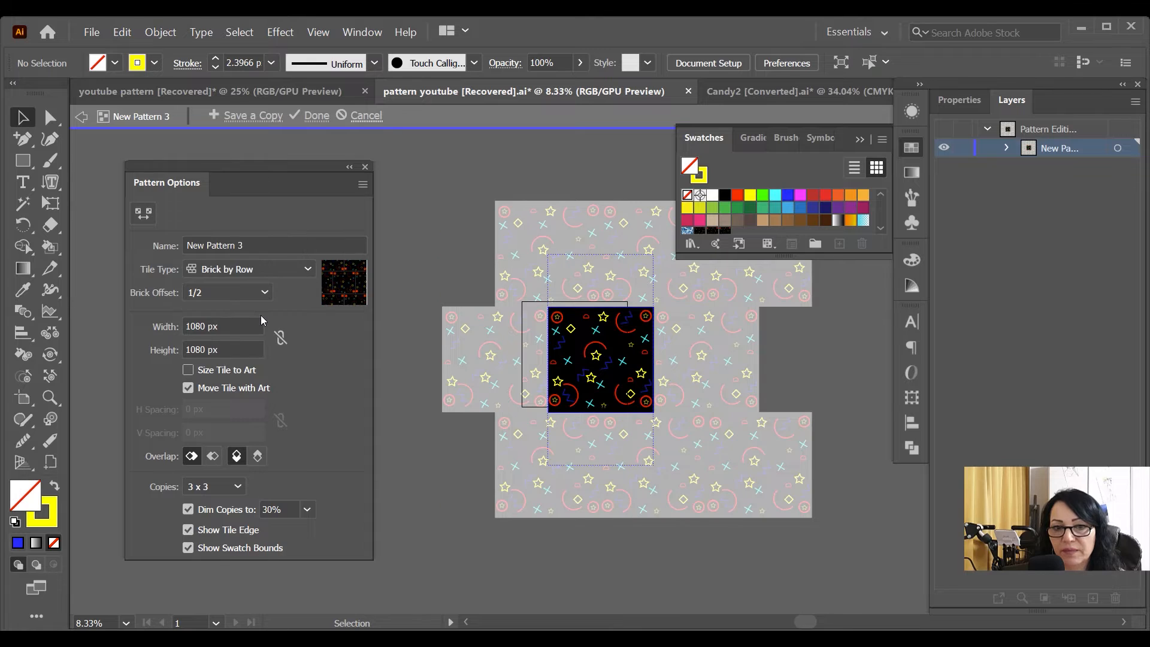
left_click(310, 262)
left_click(288, 330)
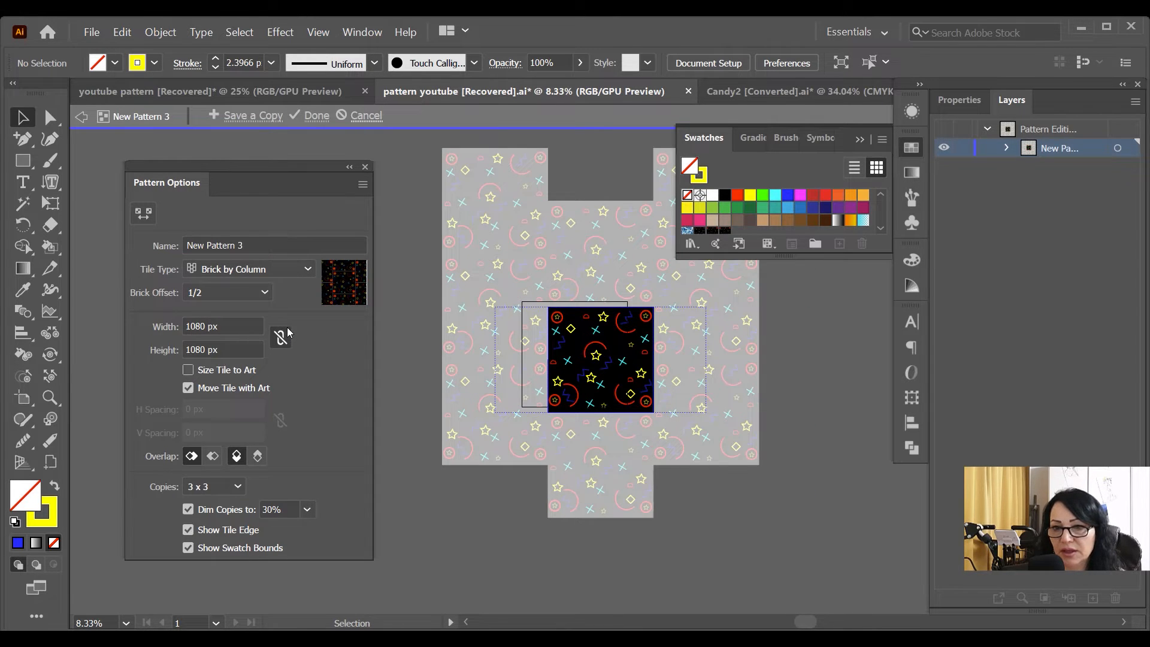
left_click(308, 269)
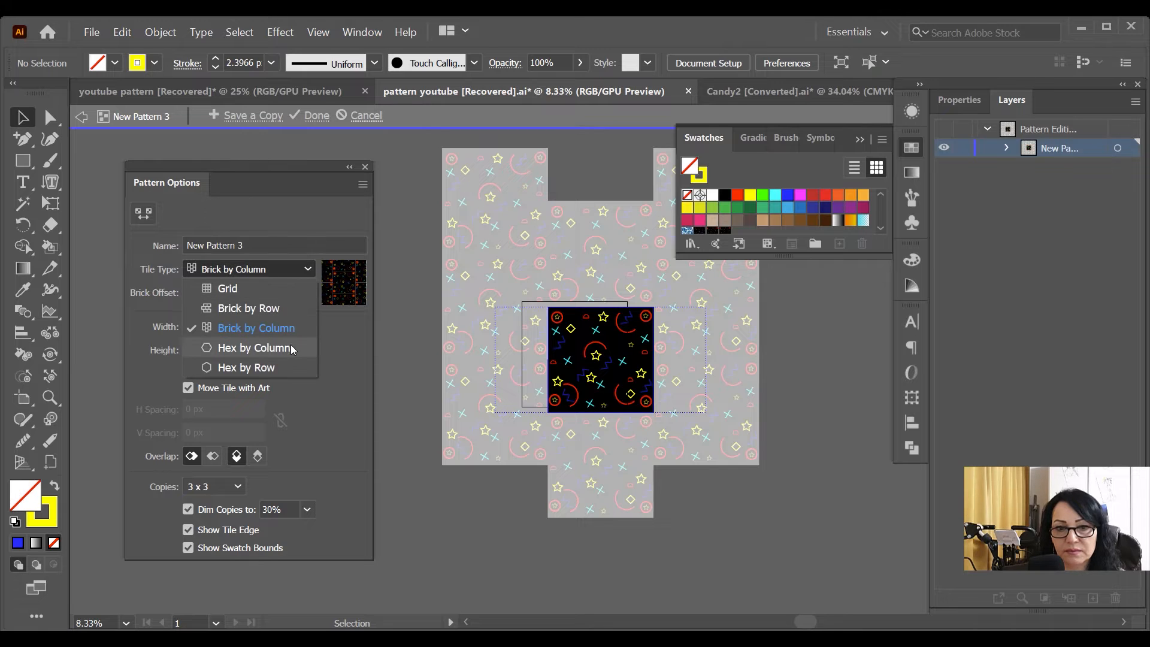
left_click(292, 348)
left_click(308, 263)
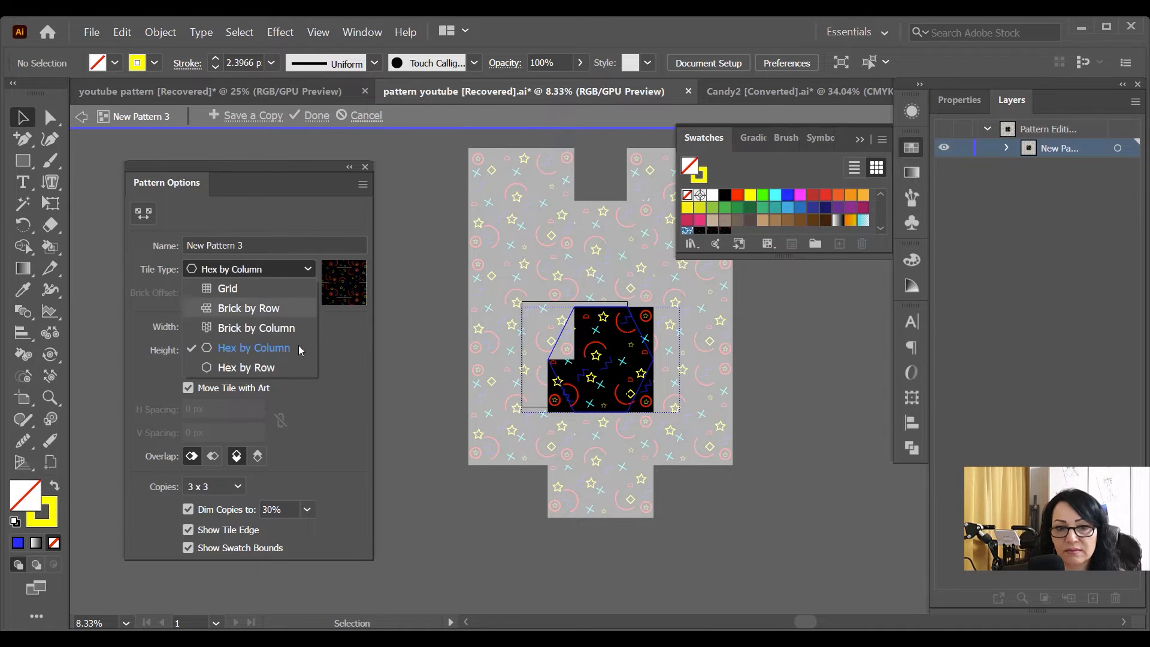
left_click(286, 368)
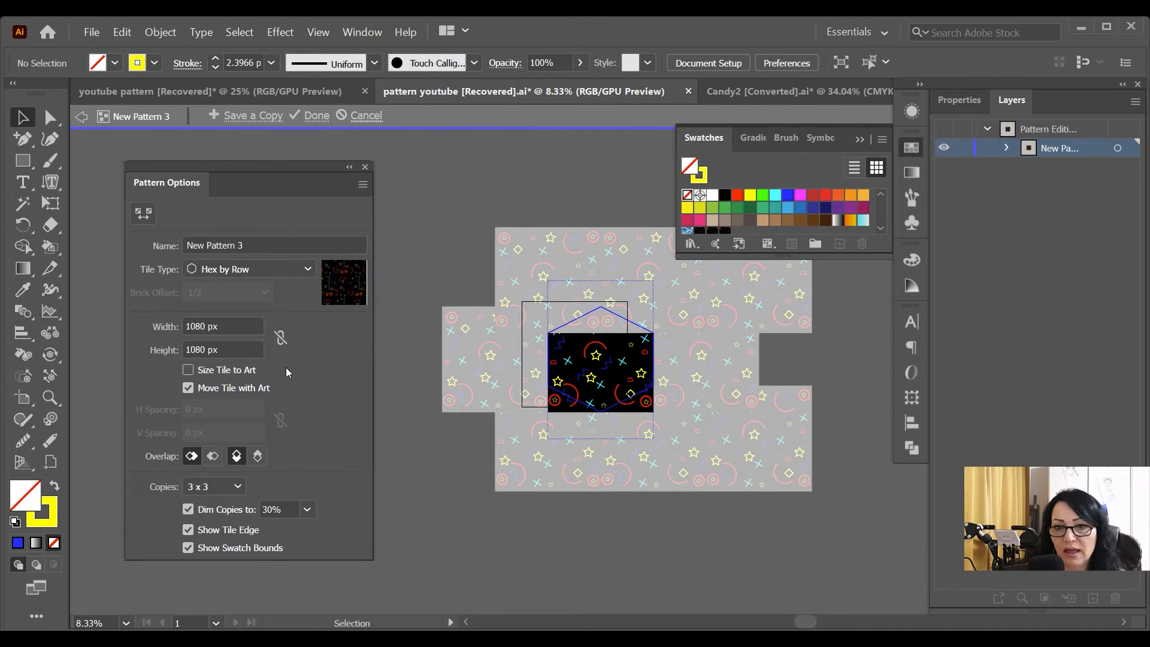
left_click(304, 267)
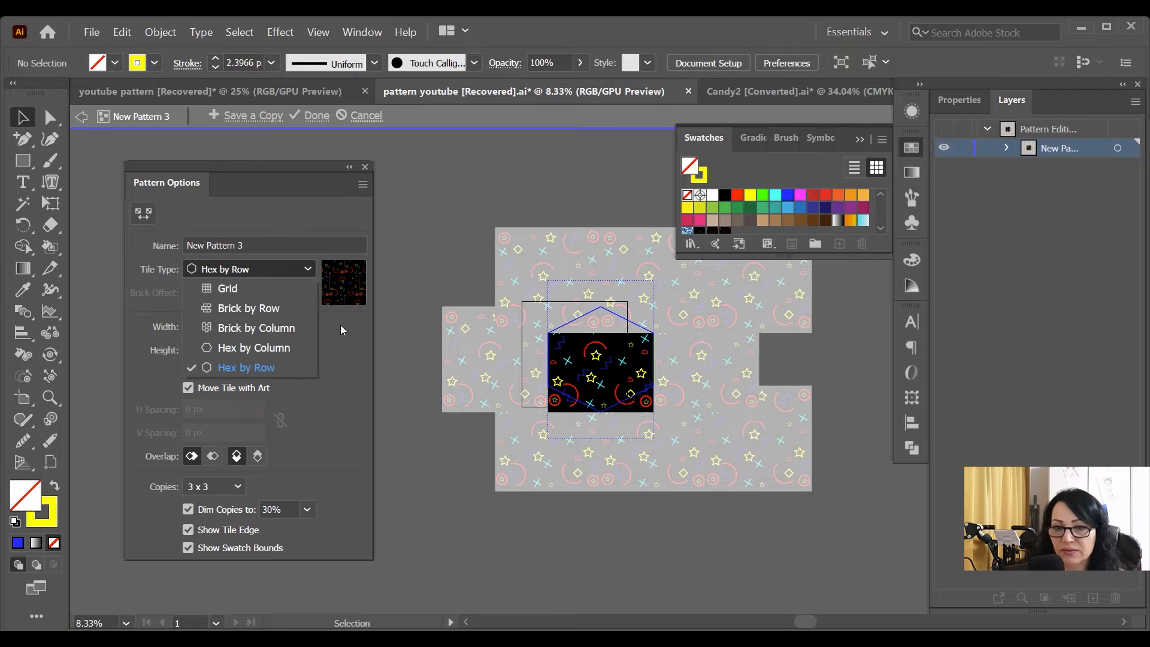
left_click(250, 287)
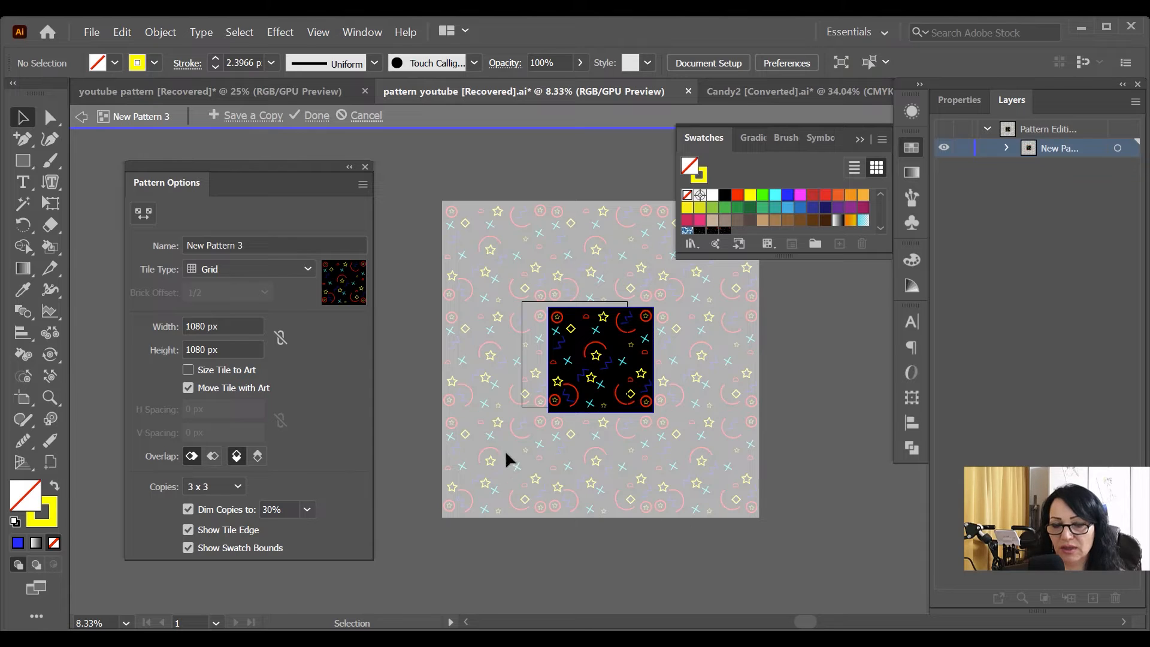
Try dimming the pattern copies to 70% and 10%, and set the dimming back to 30%
left_click(307, 510)
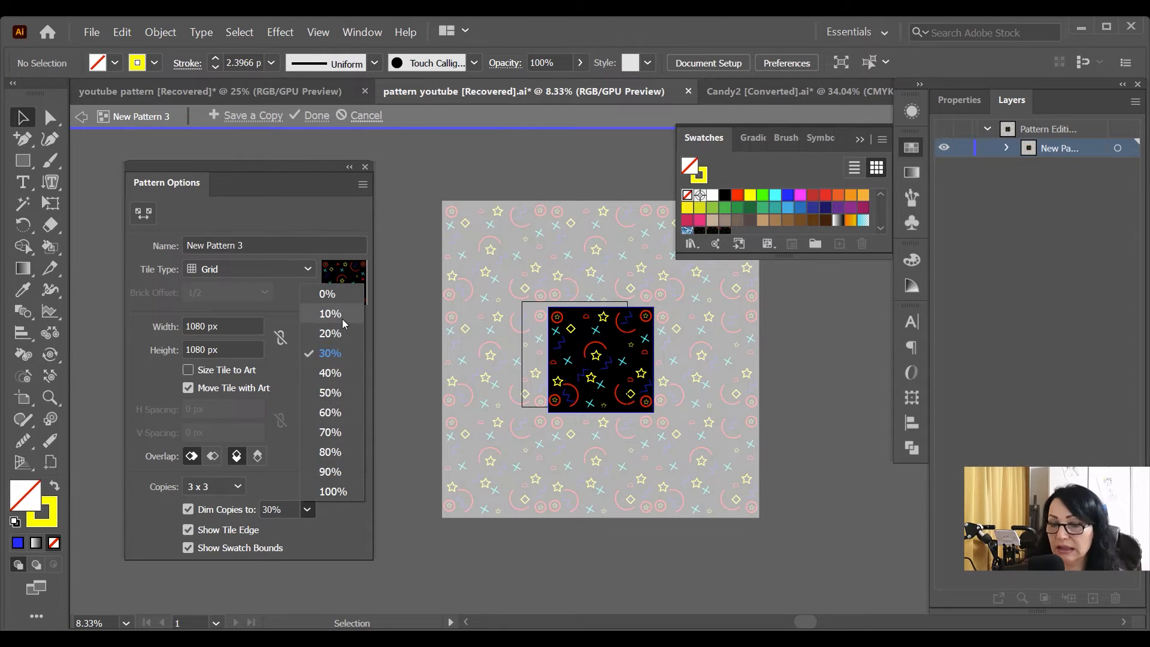
left_click(340, 431)
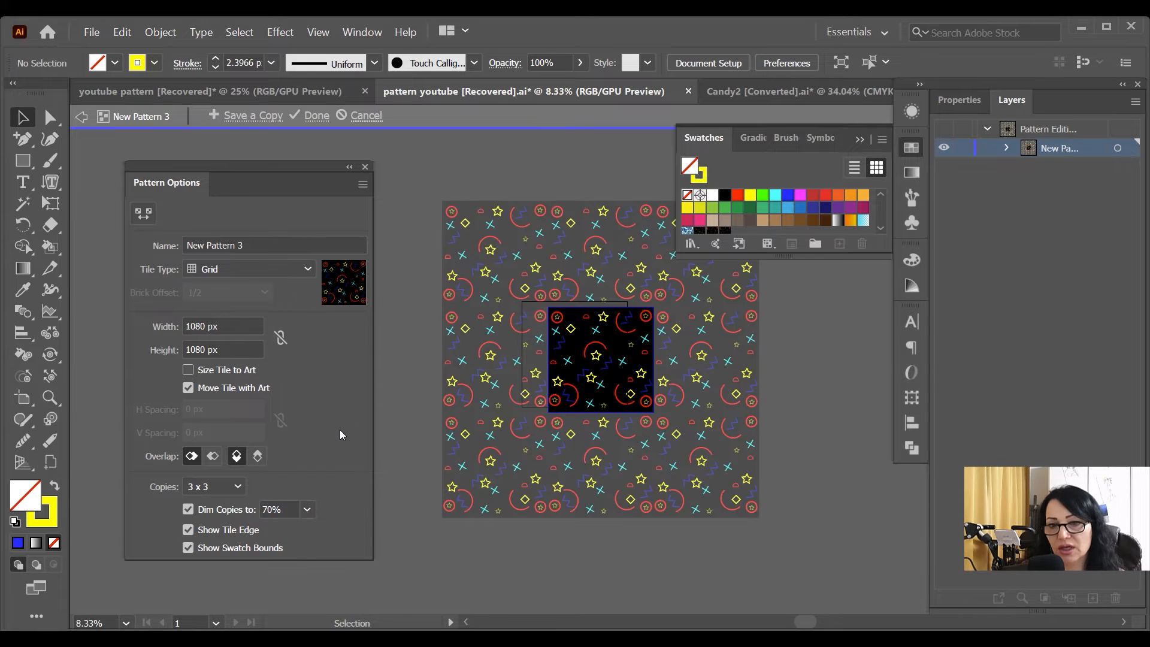
left_click(307, 509)
left_click(332, 318)
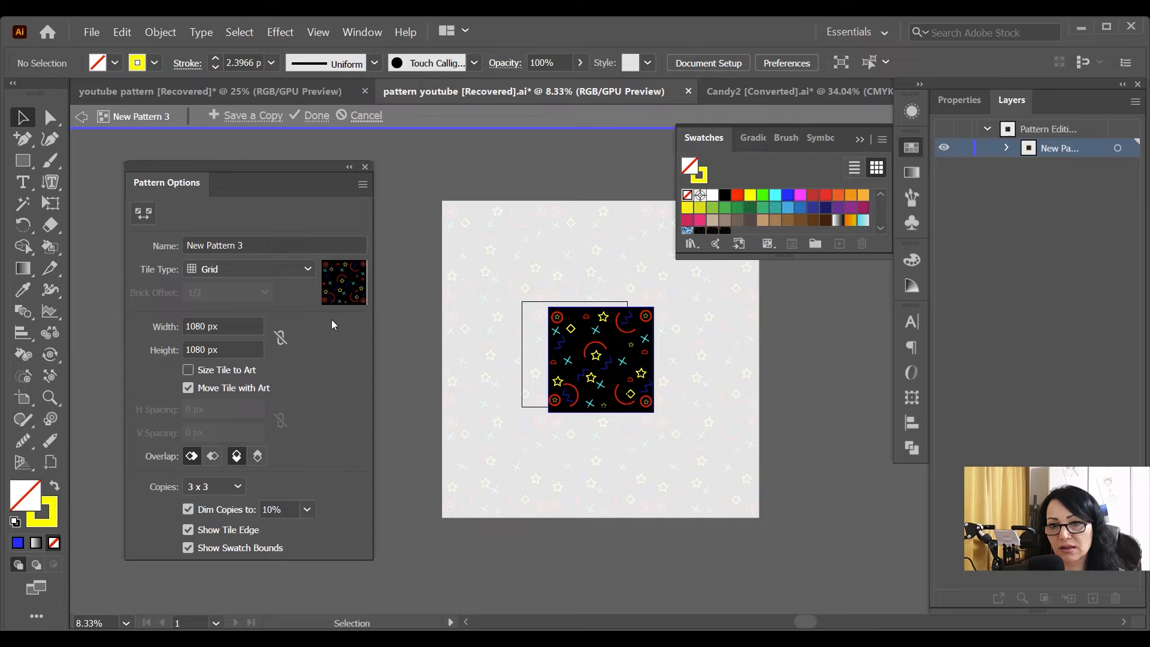
left_click(307, 512)
left_click(333, 355)
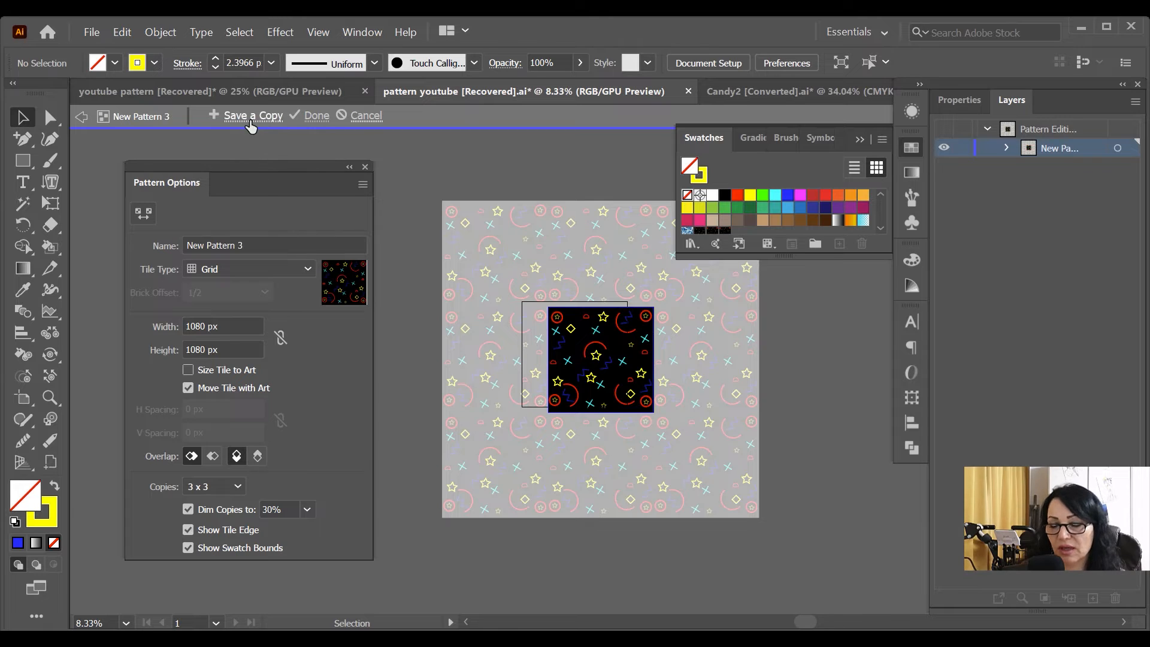
Finish editing the pattern and choose the new geometric pattern swatch as the fill
left_click(316, 116)
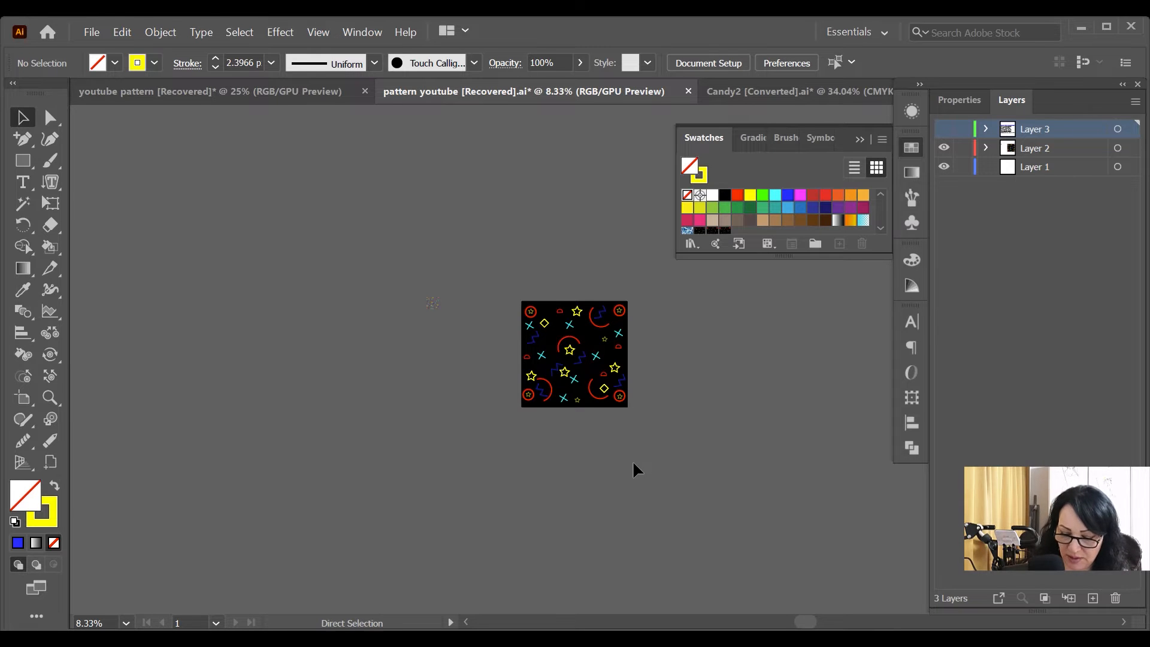
key("ctrl+plus")
key("ctrl+plus")
key("ctrl+plus")
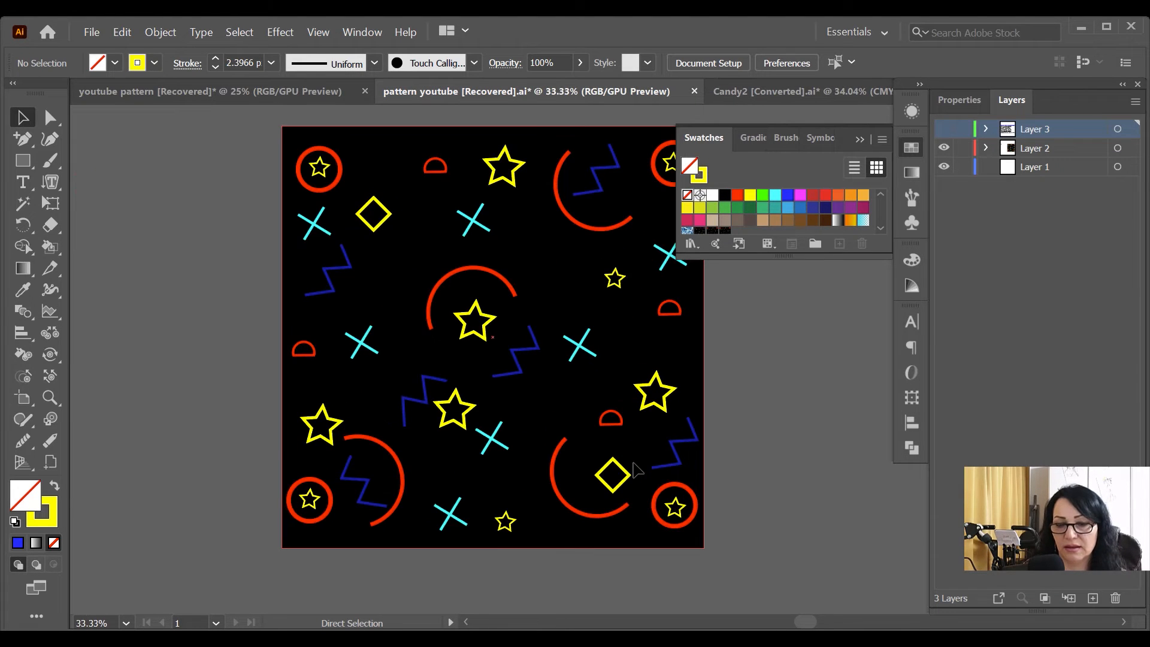
key("space")
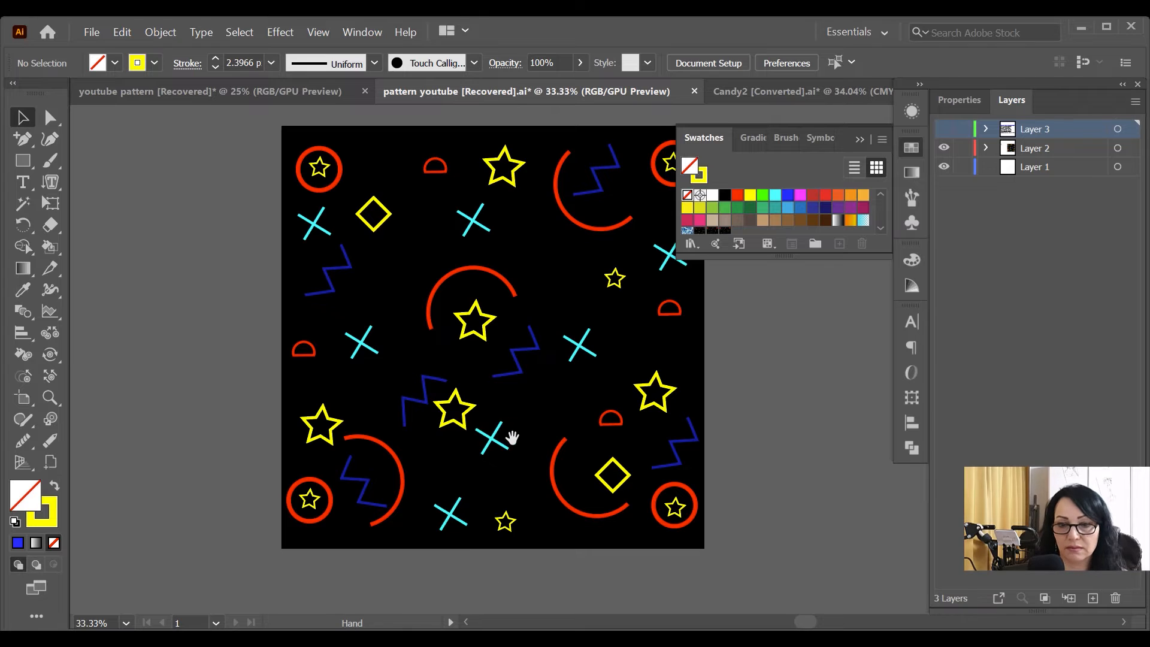
left_click_drag(512, 438, 348, 452)
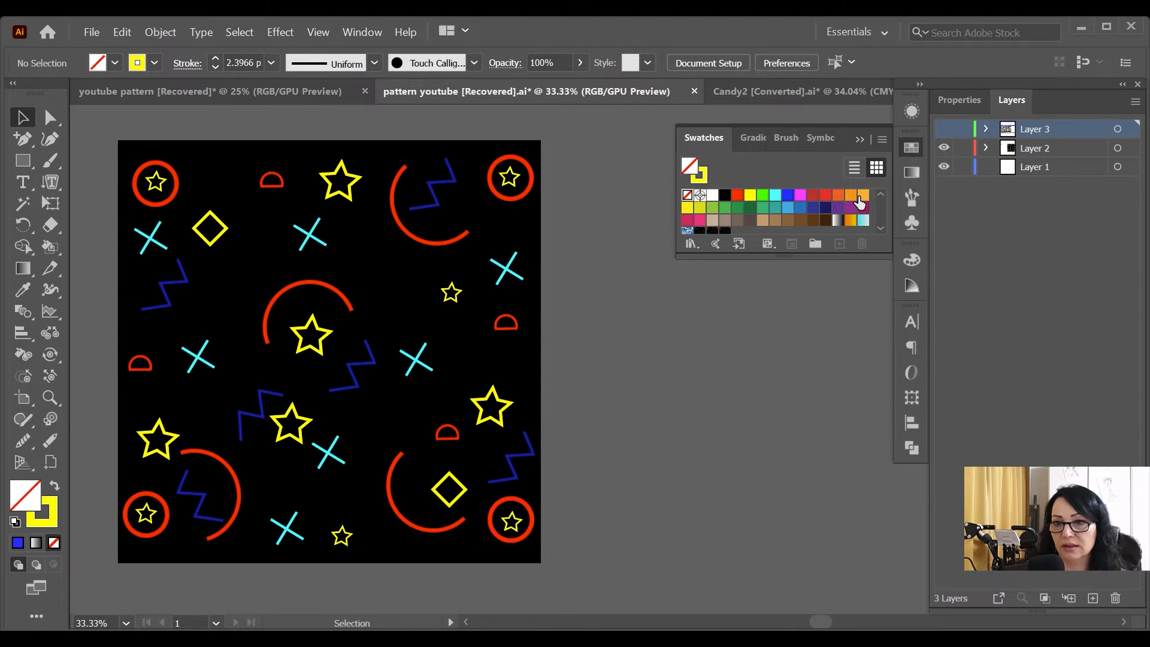
left_click_drag(842, 256, 841, 324)
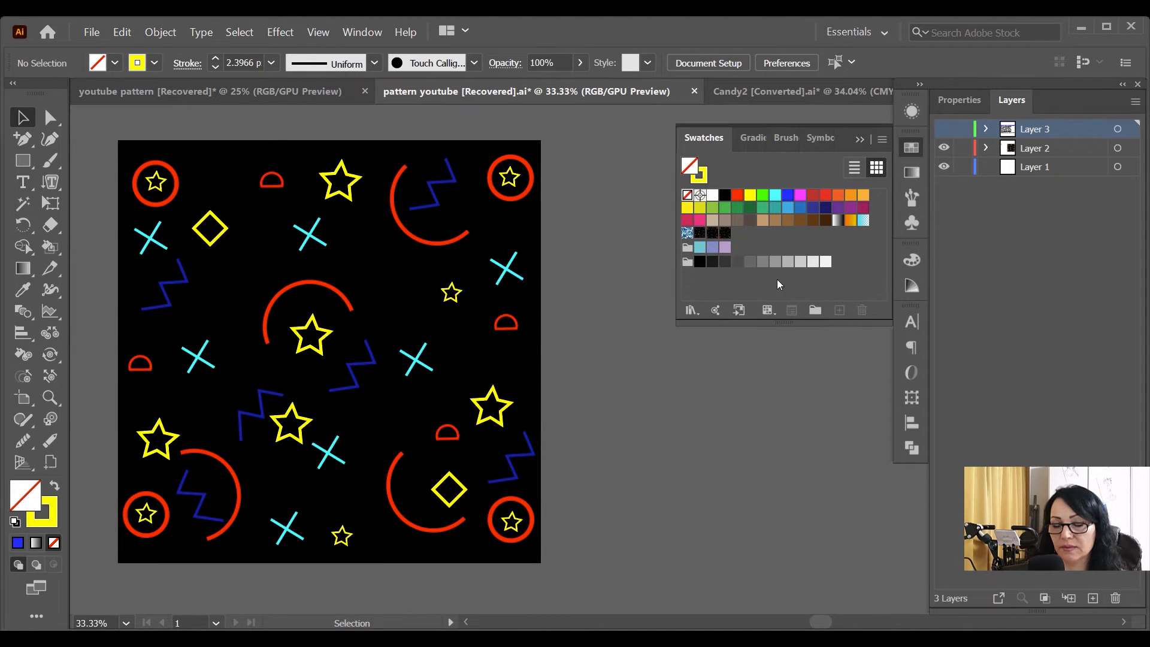
left_click(724, 234)
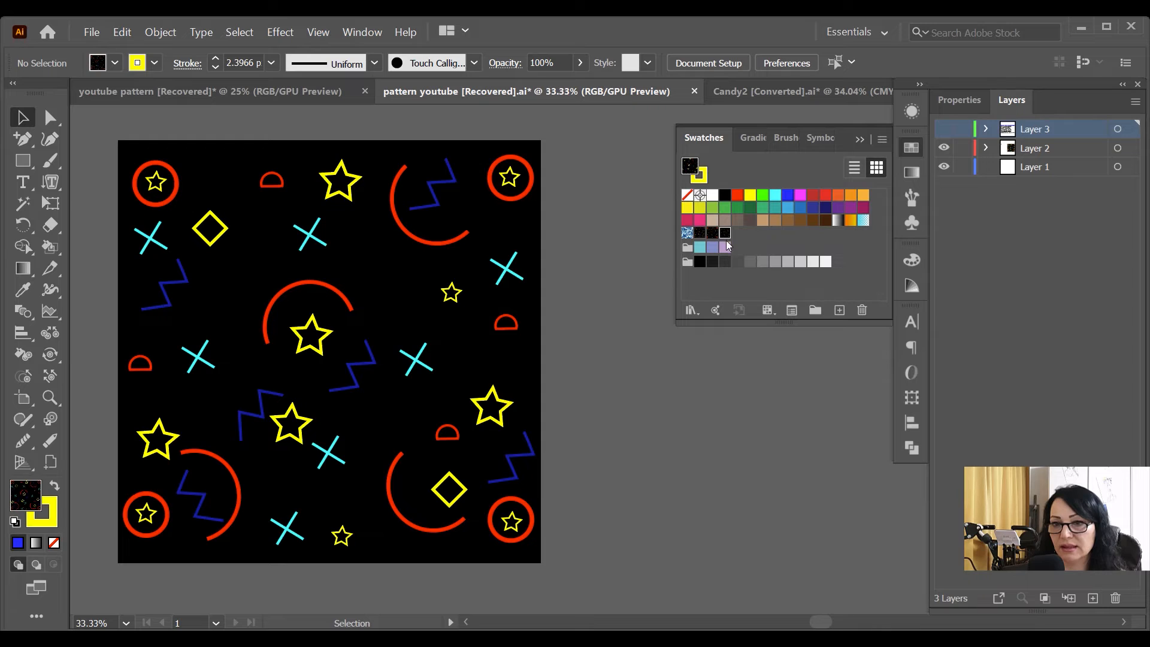
left_click(860, 140)
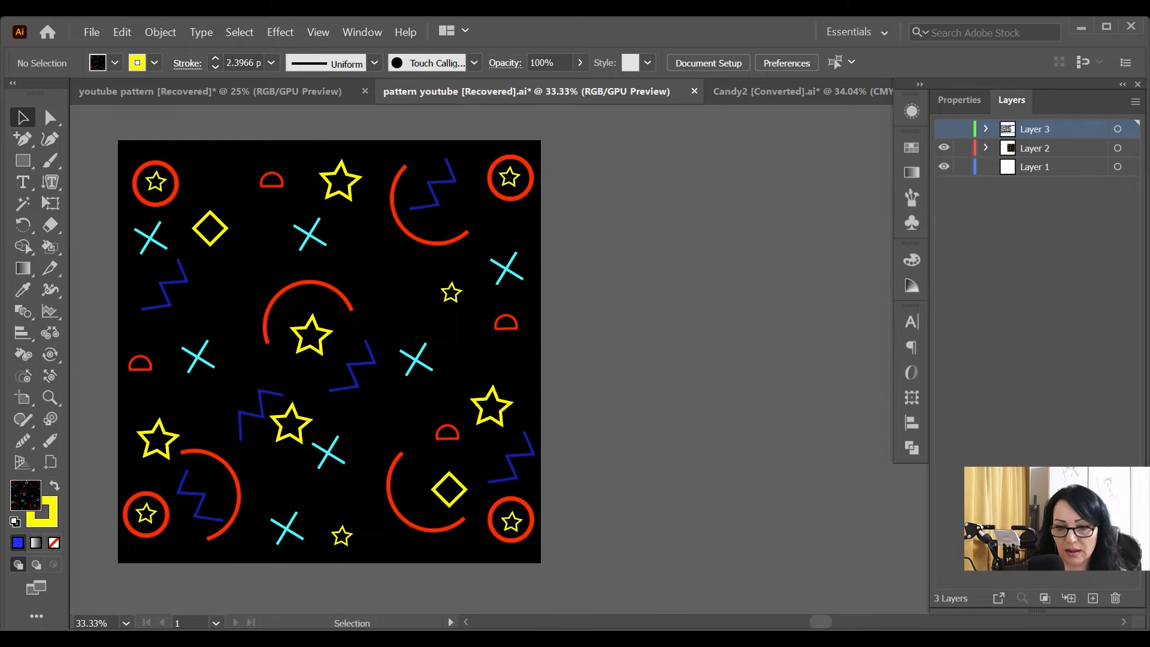
Add a new layer and create a 1080 by 1080 px pattern-filled rectangle on it, beside the original black square
left_click_drag(821, 625, 838, 625)
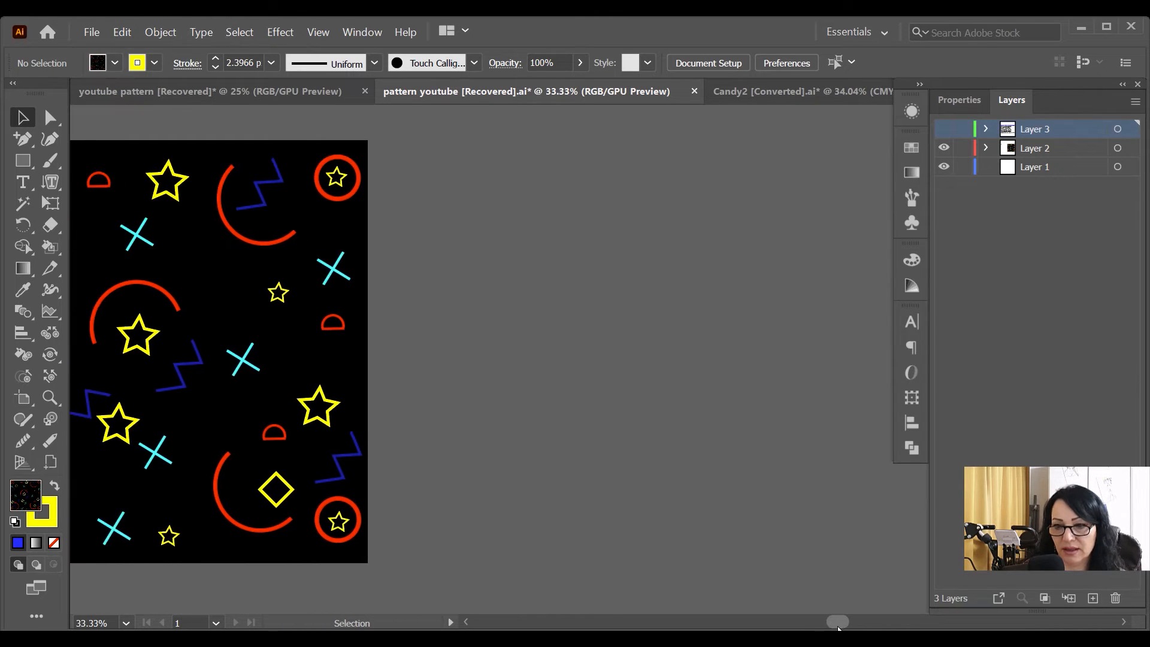
left_click(22, 160)
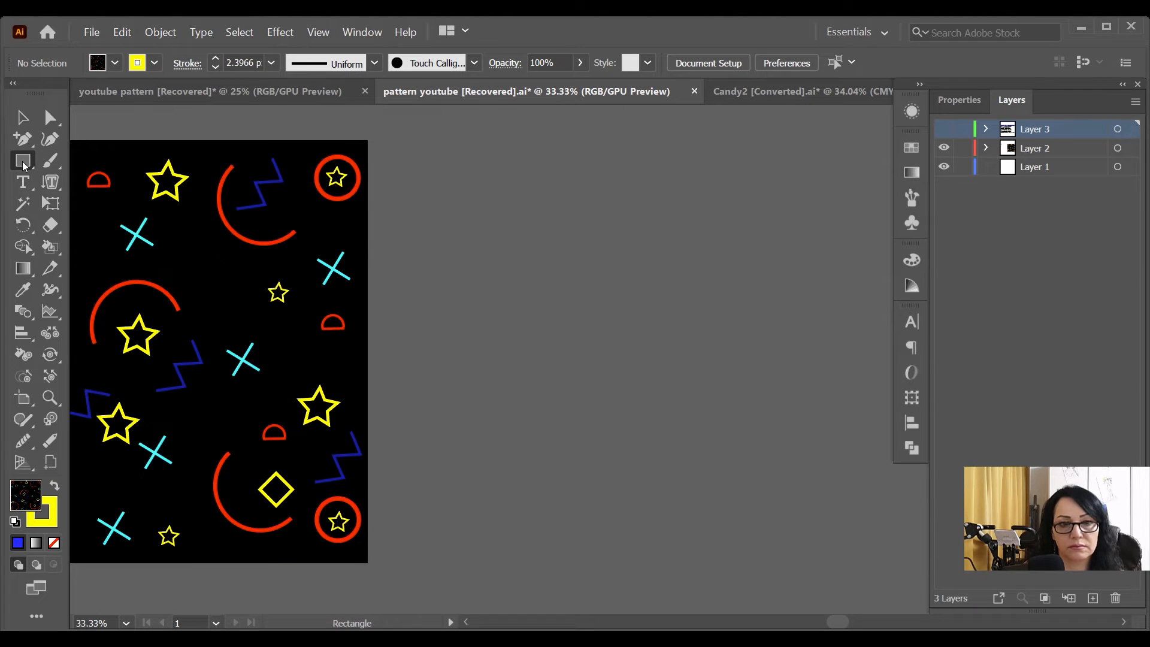
left_click(1092, 598)
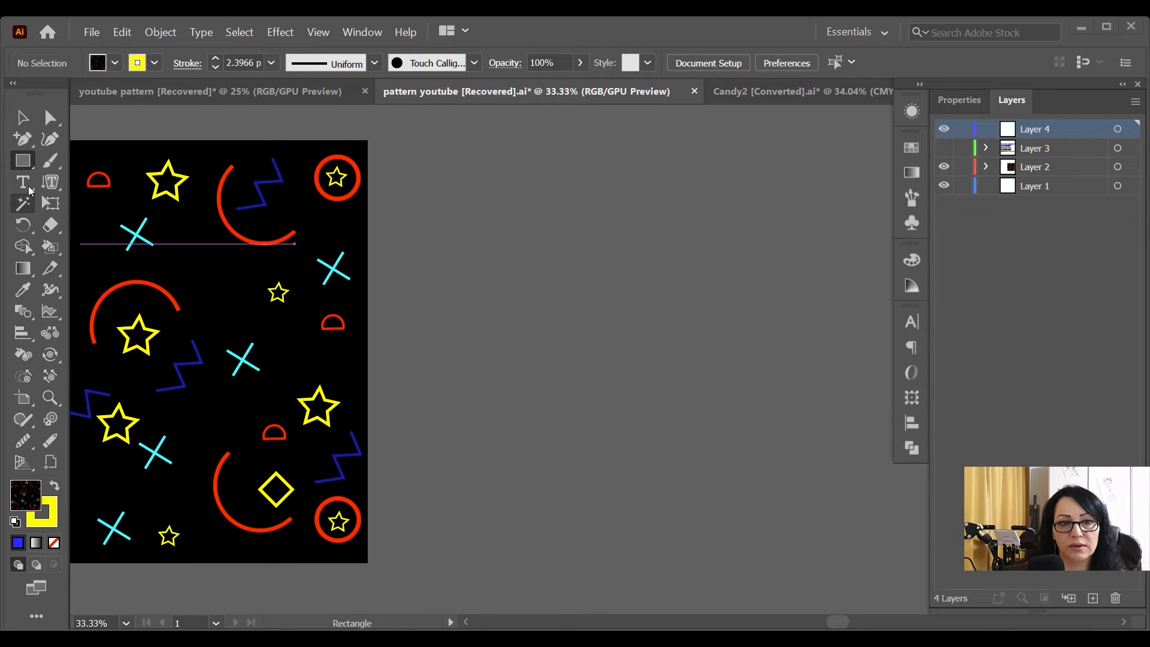
left_click(498, 265)
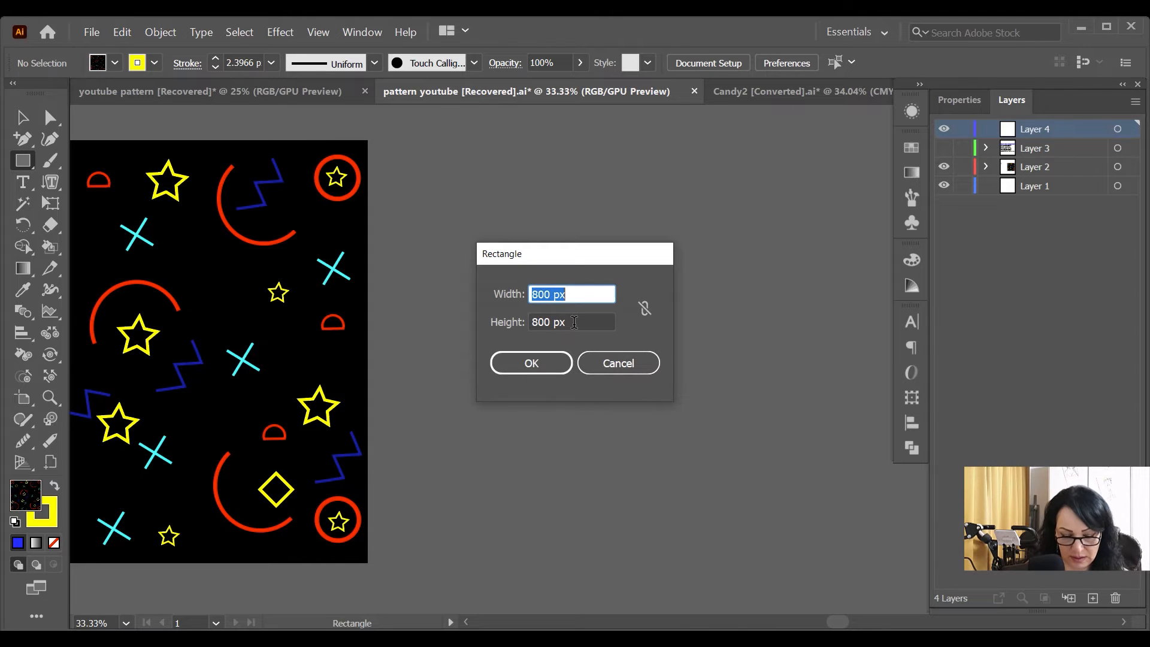
type("1080")
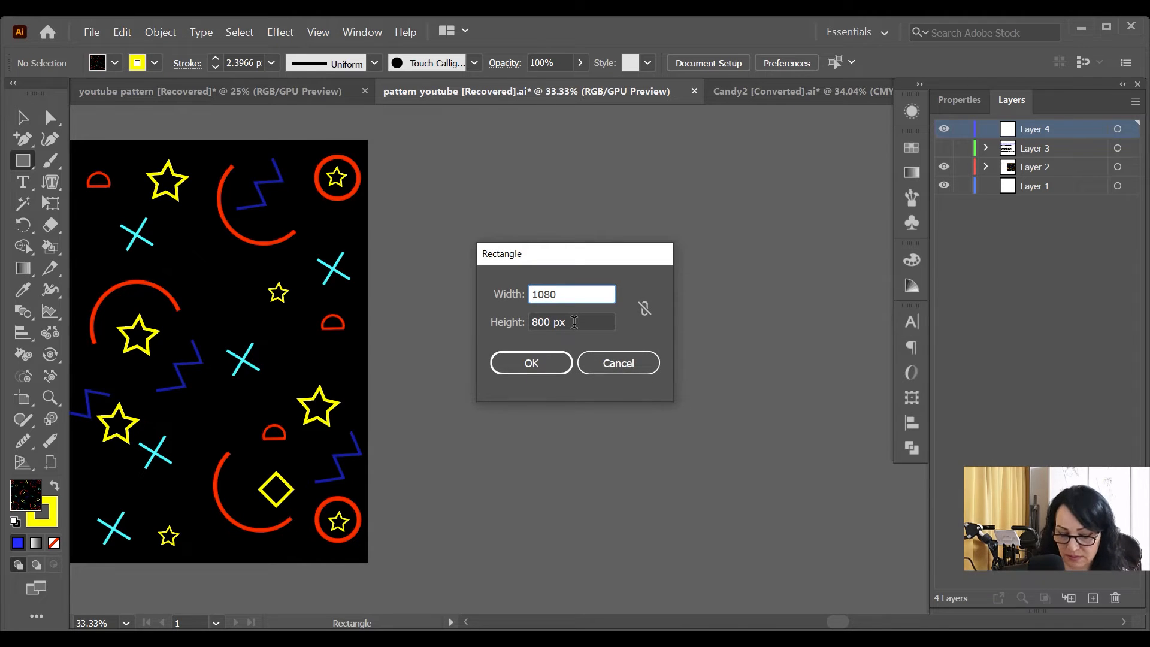
key("Tab")
type("10")
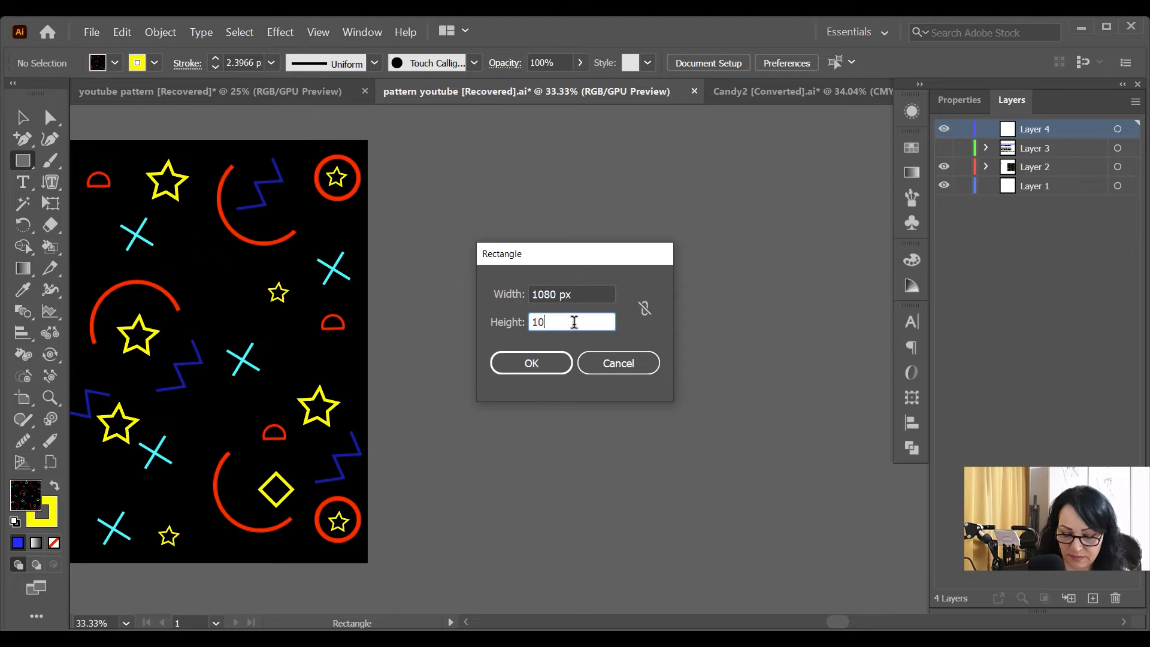
type("80")
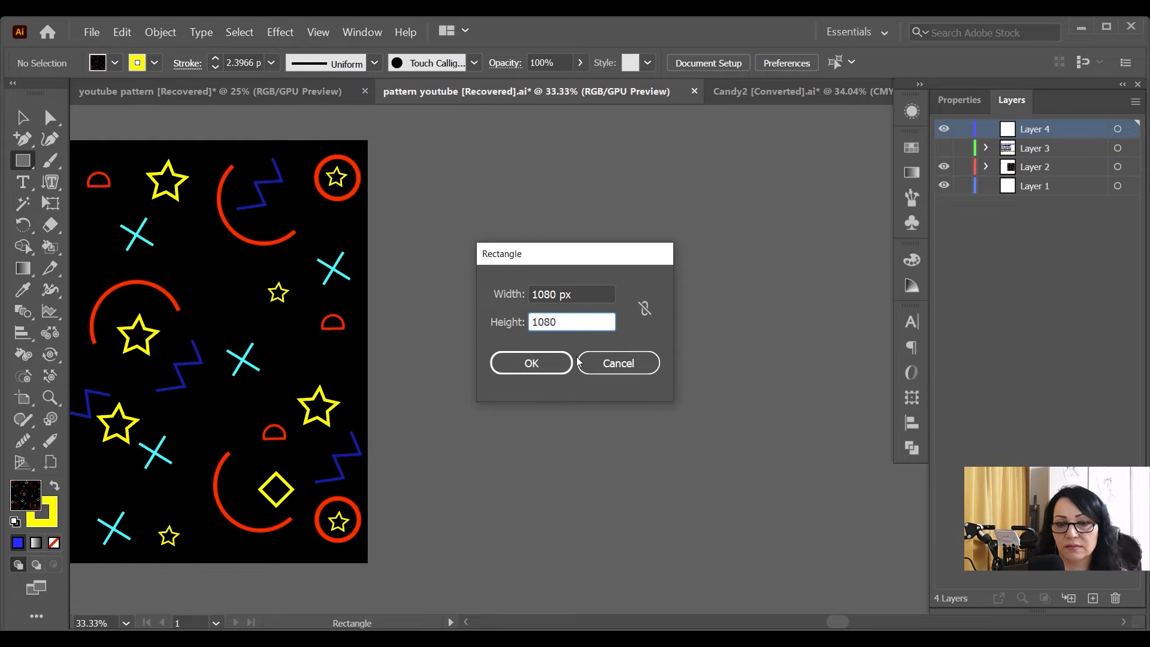
left_click(536, 364)
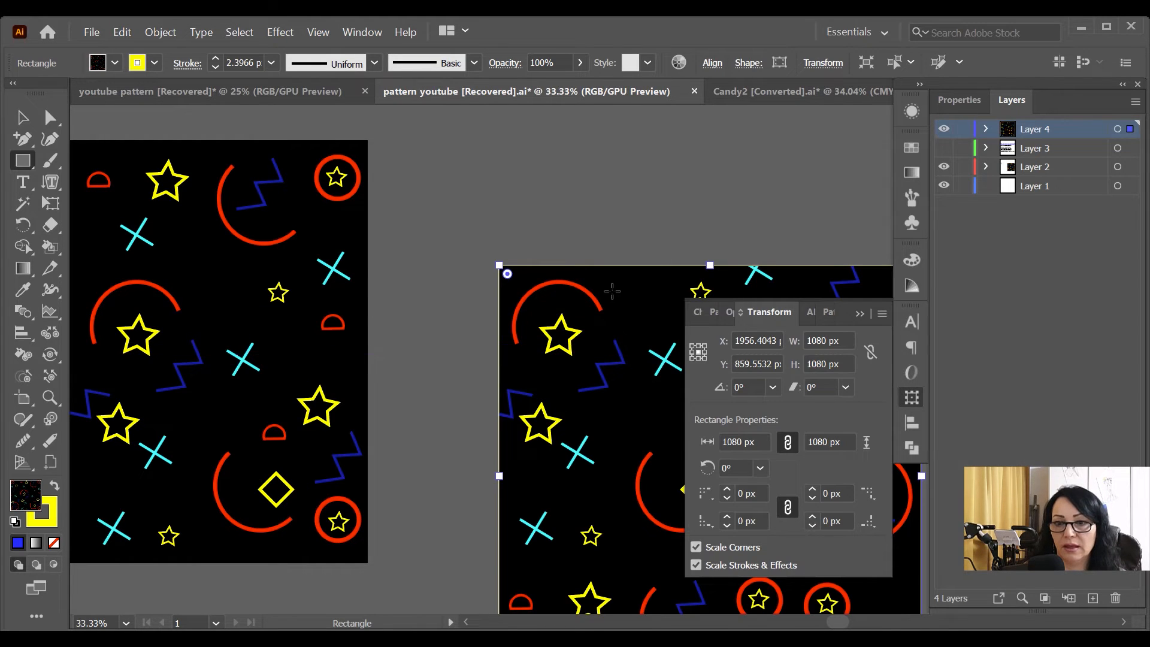
Move the pattern-filled rectangle up beside the original artwork and remove its yellow stroke
left_click(23, 118)
left_click_drag(624, 290, 529, 174)
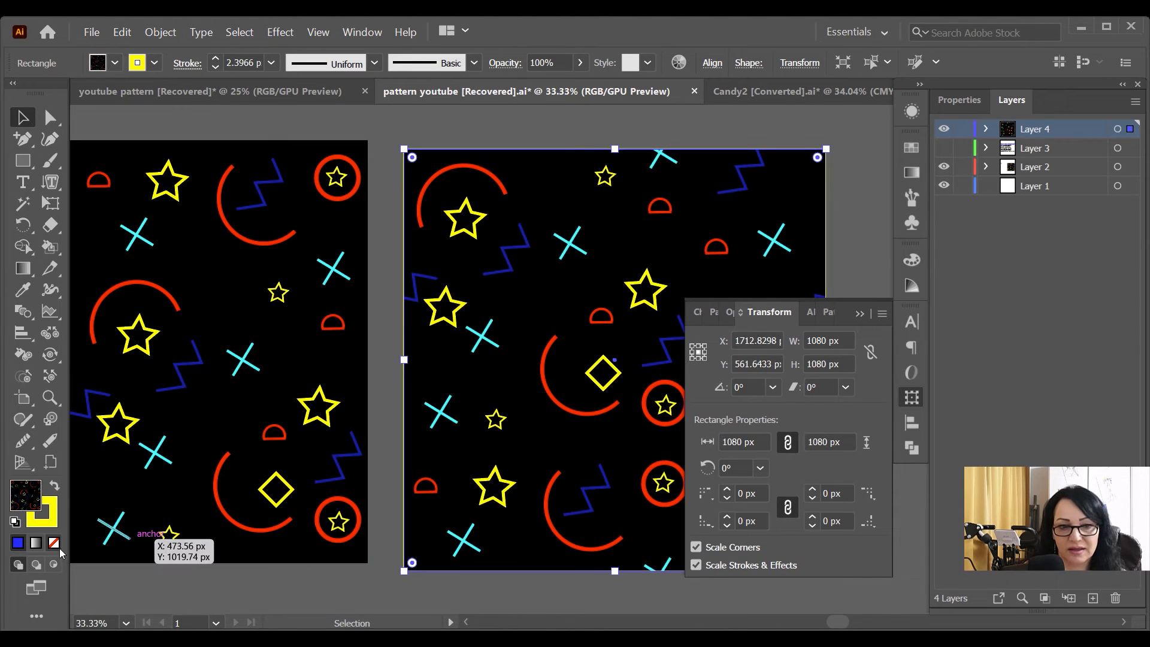
left_click(51, 526)
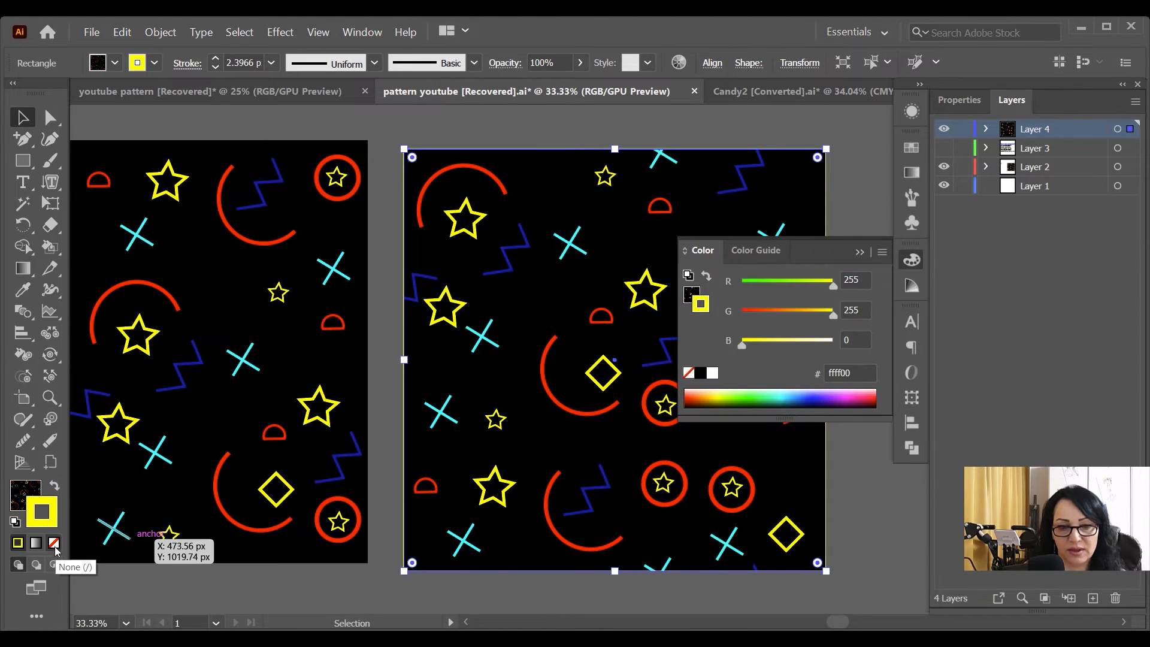
left_click(54, 542)
left_click(25, 494)
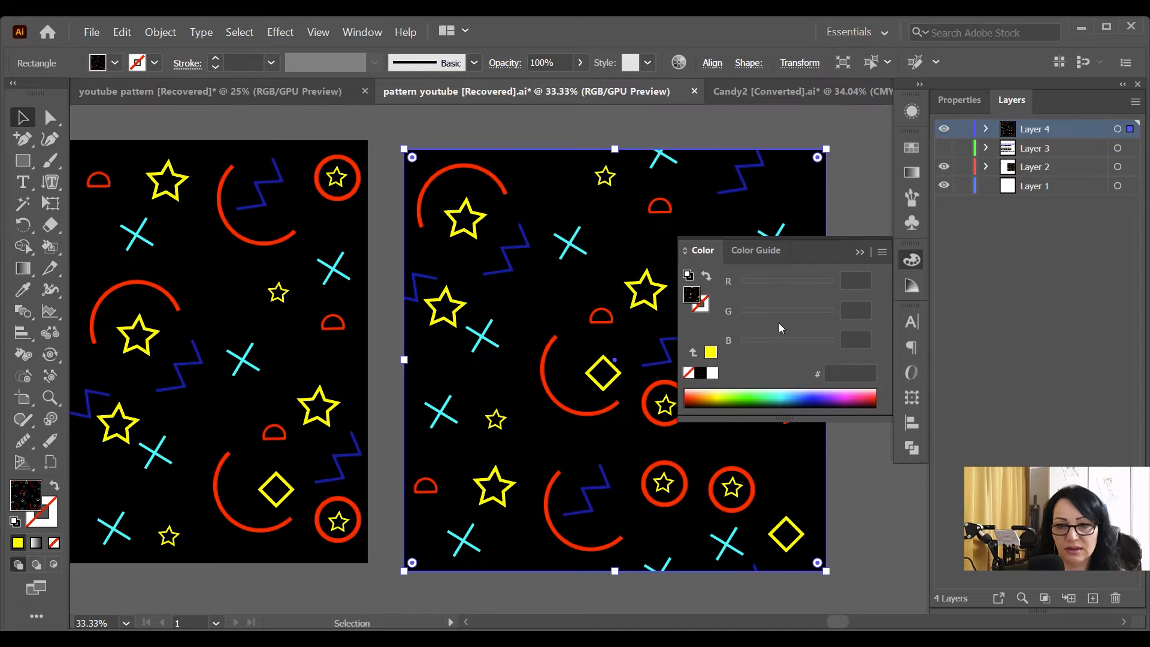
left_click(860, 252)
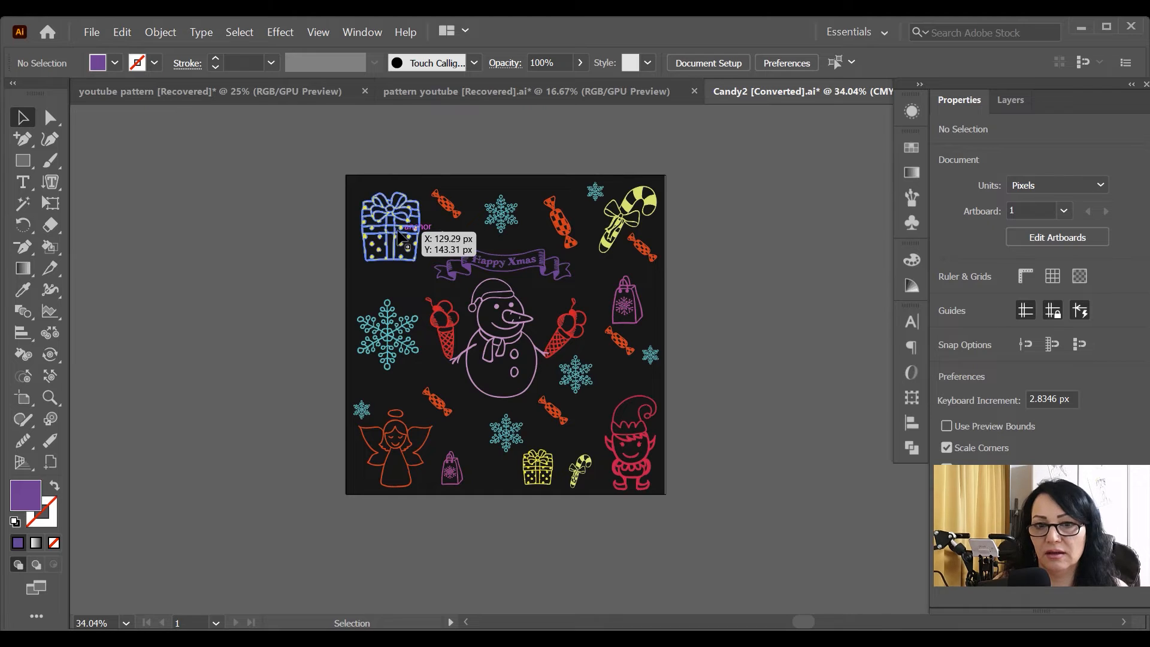
In the Candy2 document, nudge the large yellow gift box up slightly and select all the Christmas artwork with its black square
left_click_drag(397, 232, 399, 226)
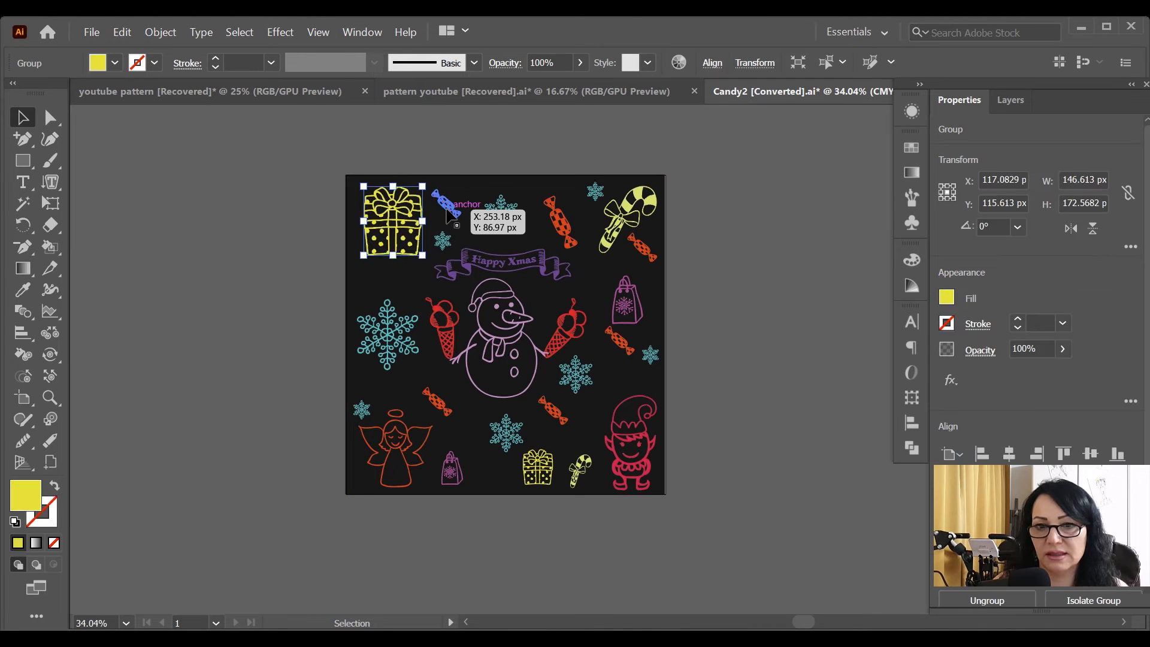
left_click(445, 206)
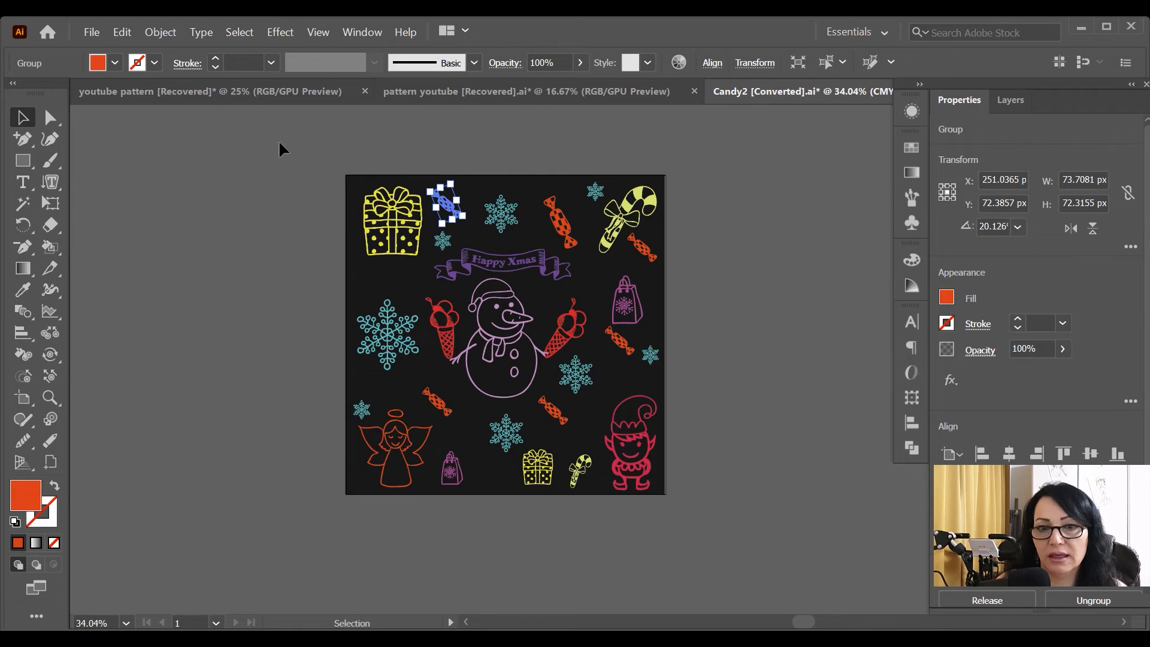
left_click_drag(279, 143, 269, 423)
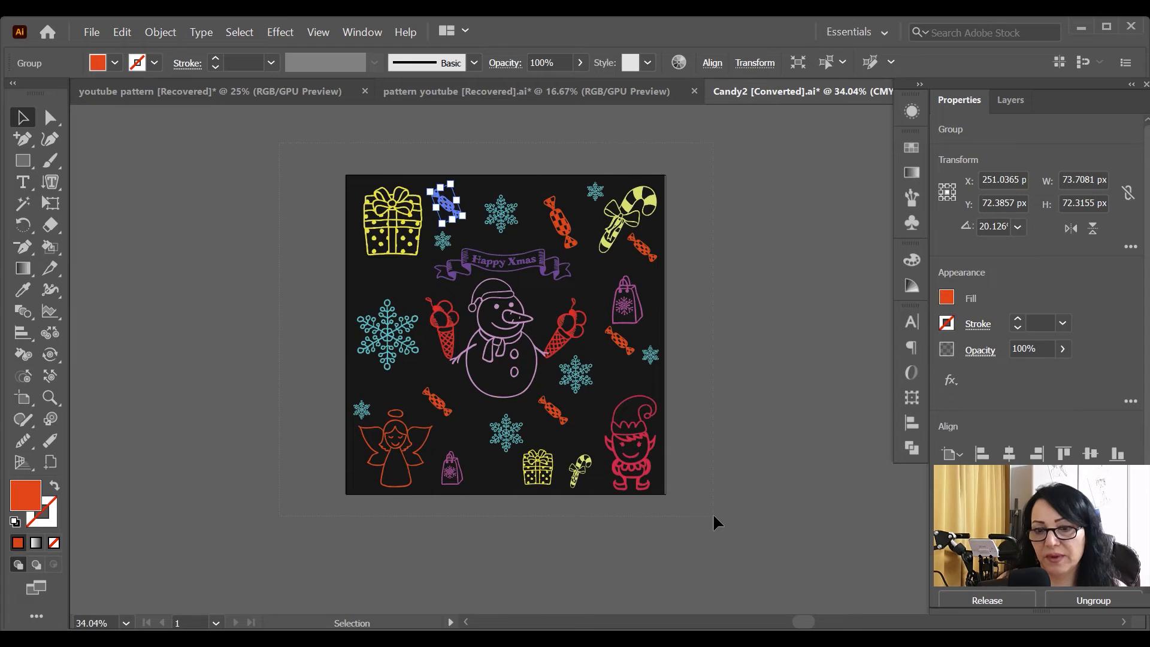
left_click_drag(712, 513, 713, 512)
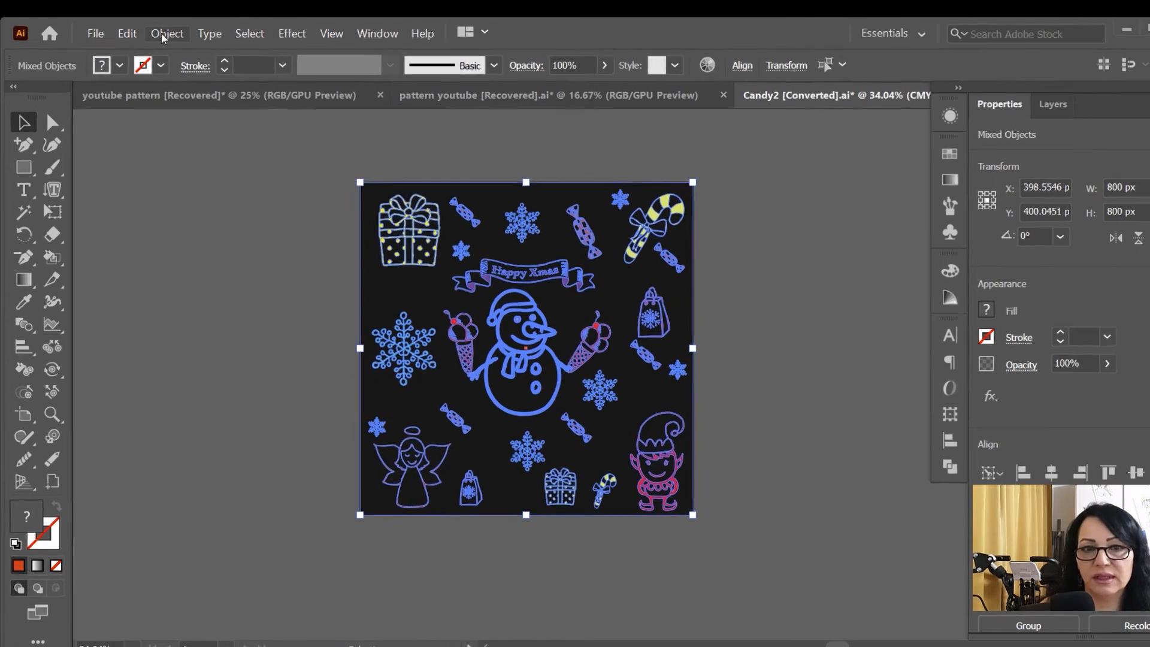
Group the selected Christmas artwork with its black square and make a new pattern from the group
left_click(160, 33)
left_click(177, 100)
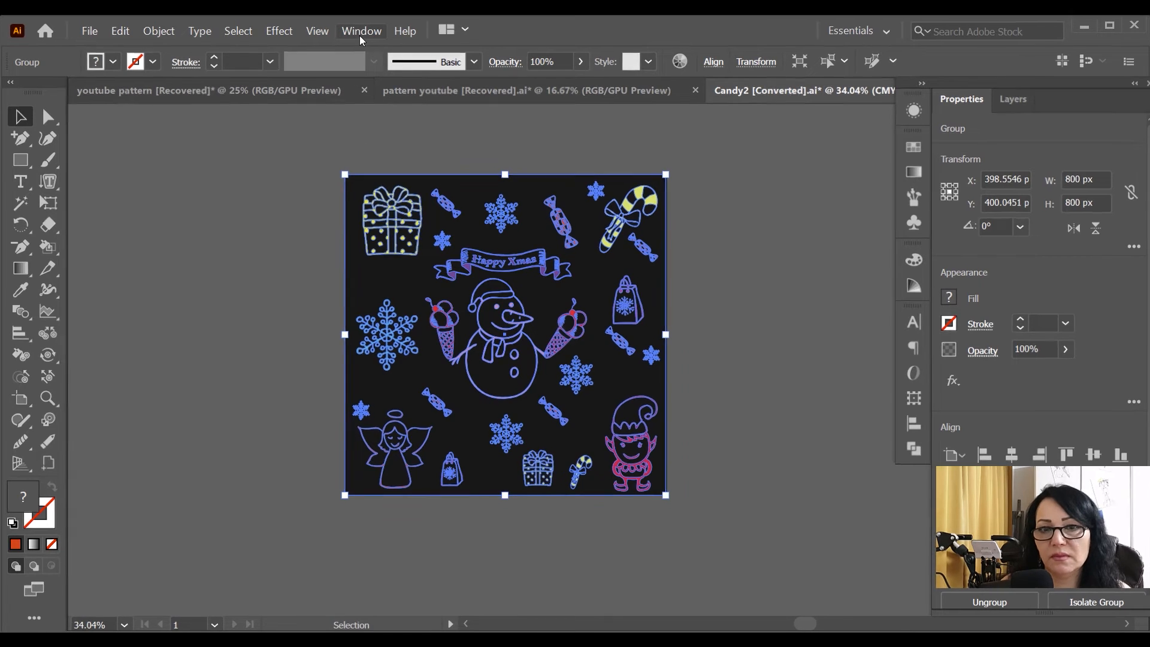
left_click(361, 33)
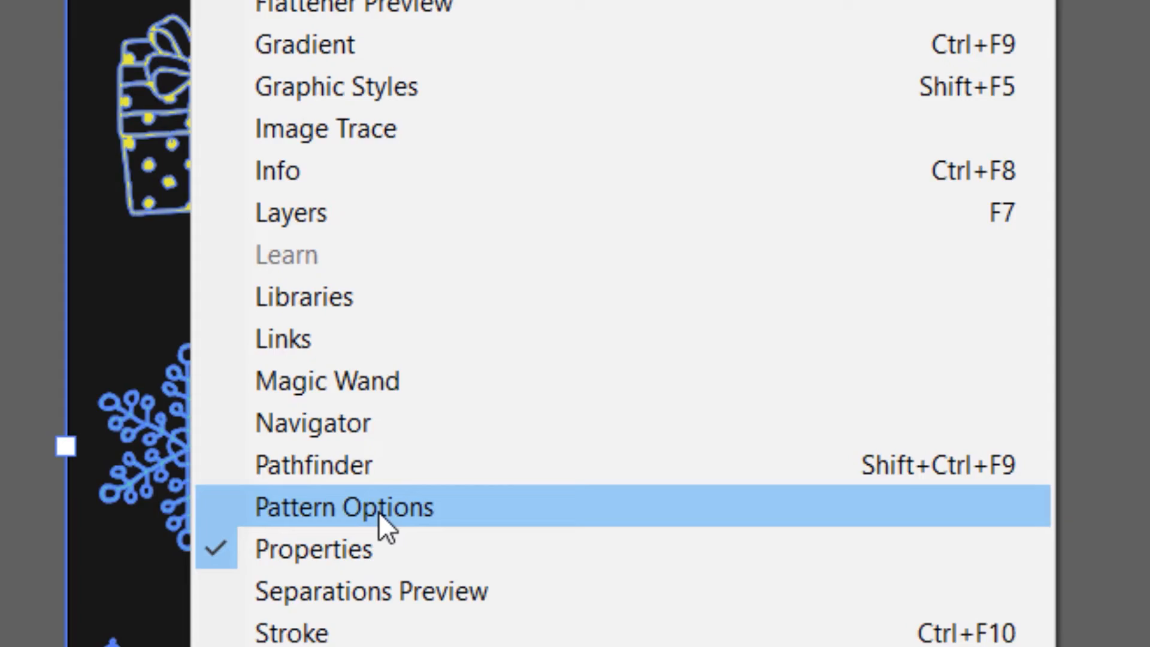
left_click(371, 531)
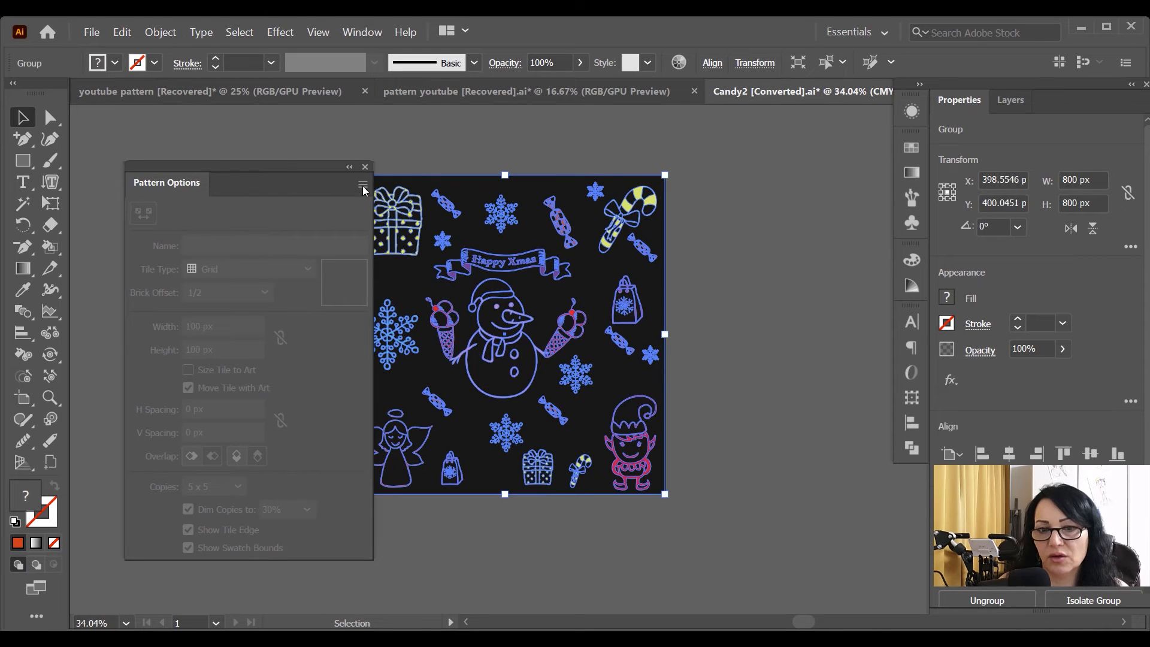
left_click(362, 185)
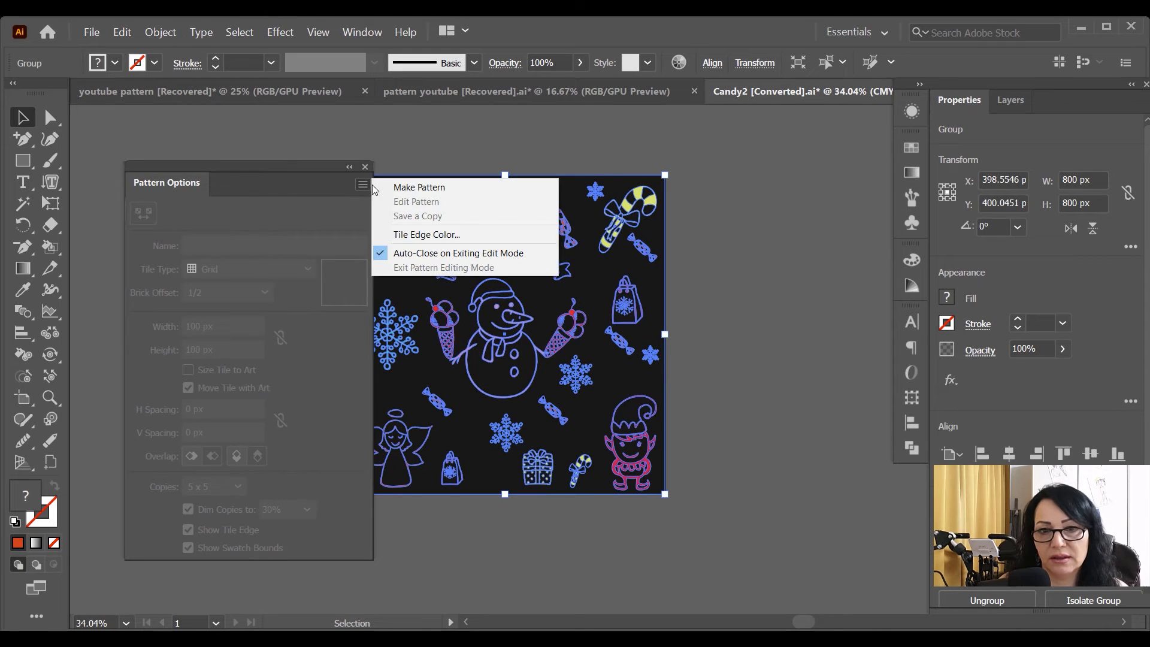
left_click(404, 188)
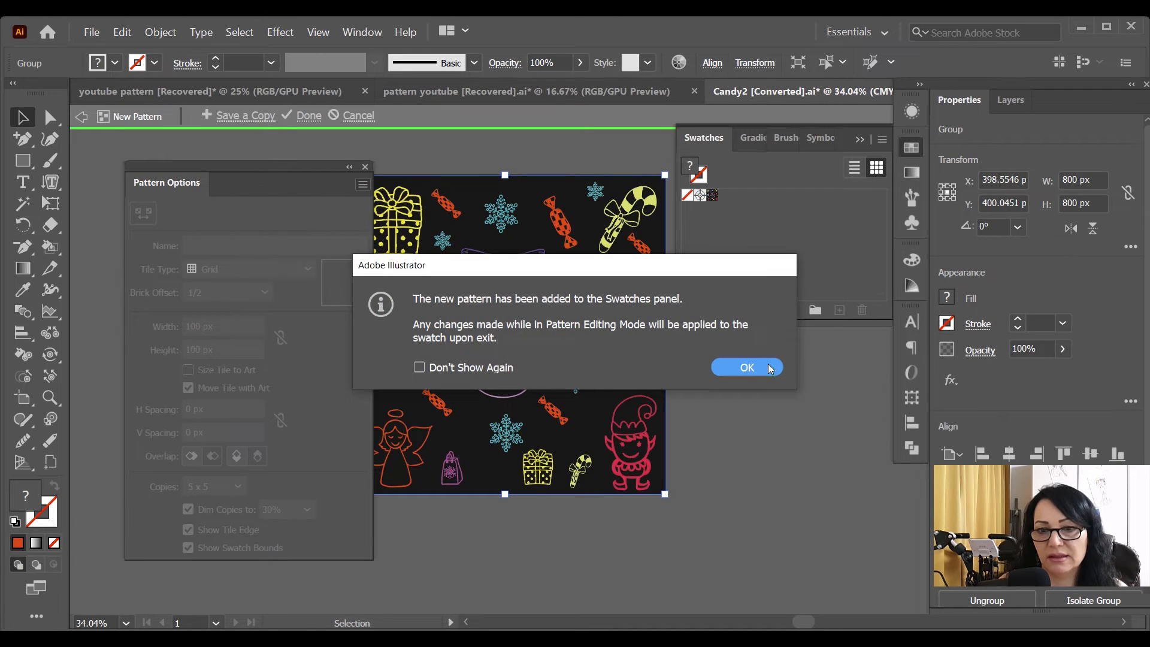
left_click(768, 364)
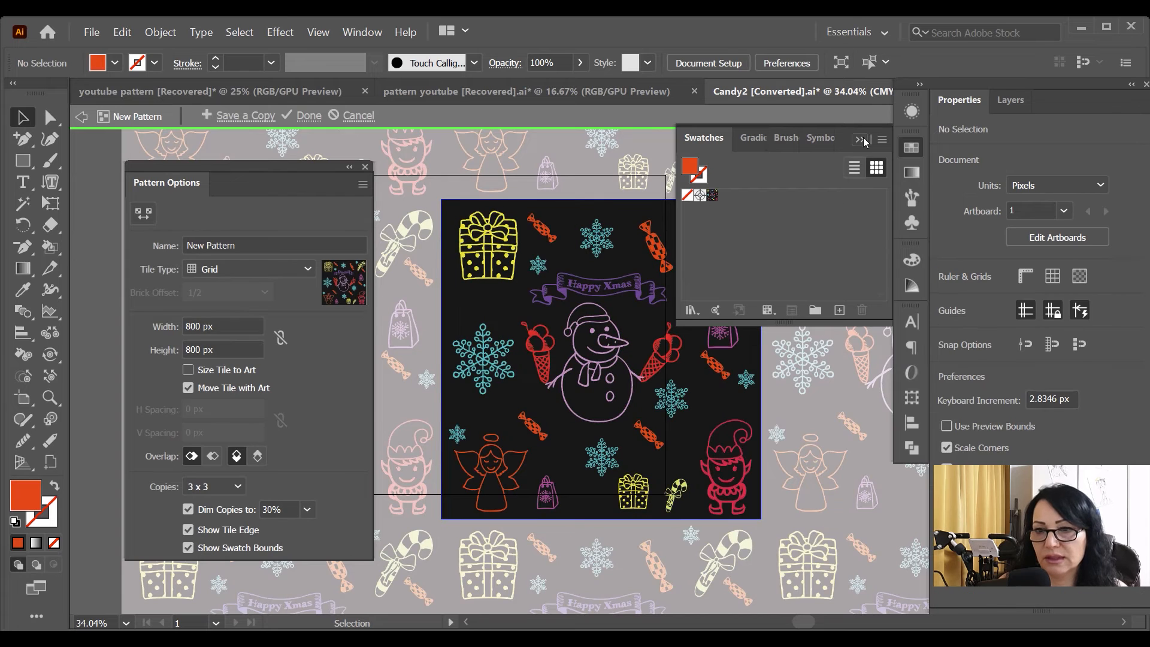
left_click(861, 139)
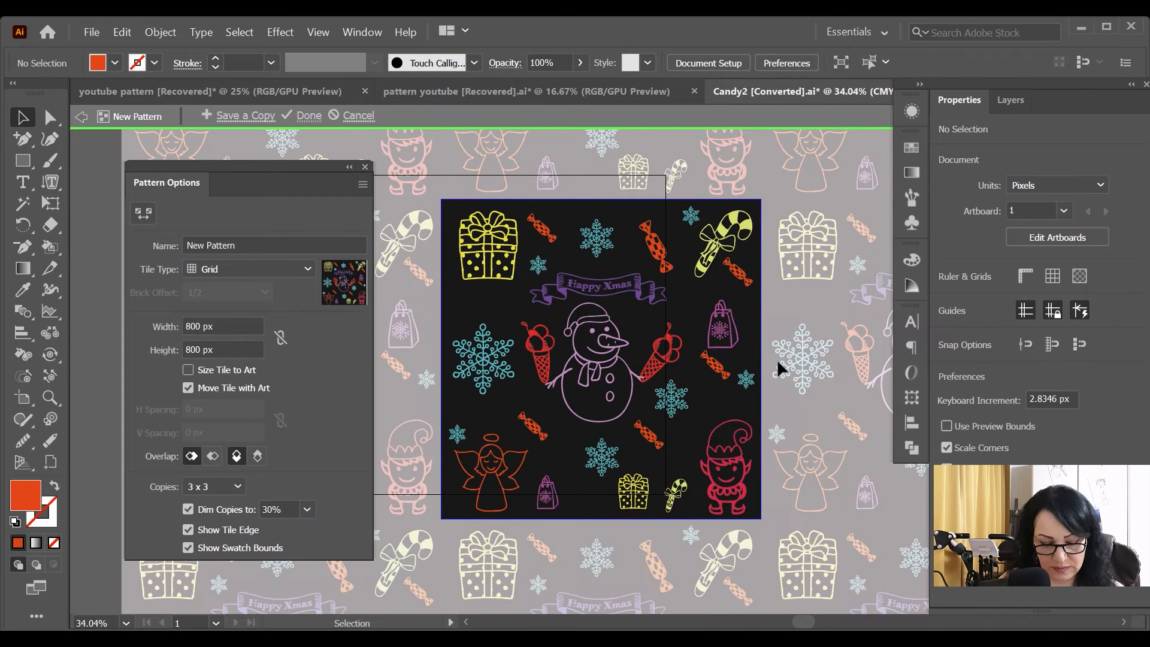
Check the repeated tiles, keep the Grid tile type, and finish editing the Christmas pattern
key("ctrl+minus")
key("ctrl+minus")
key("ctrl+minus")
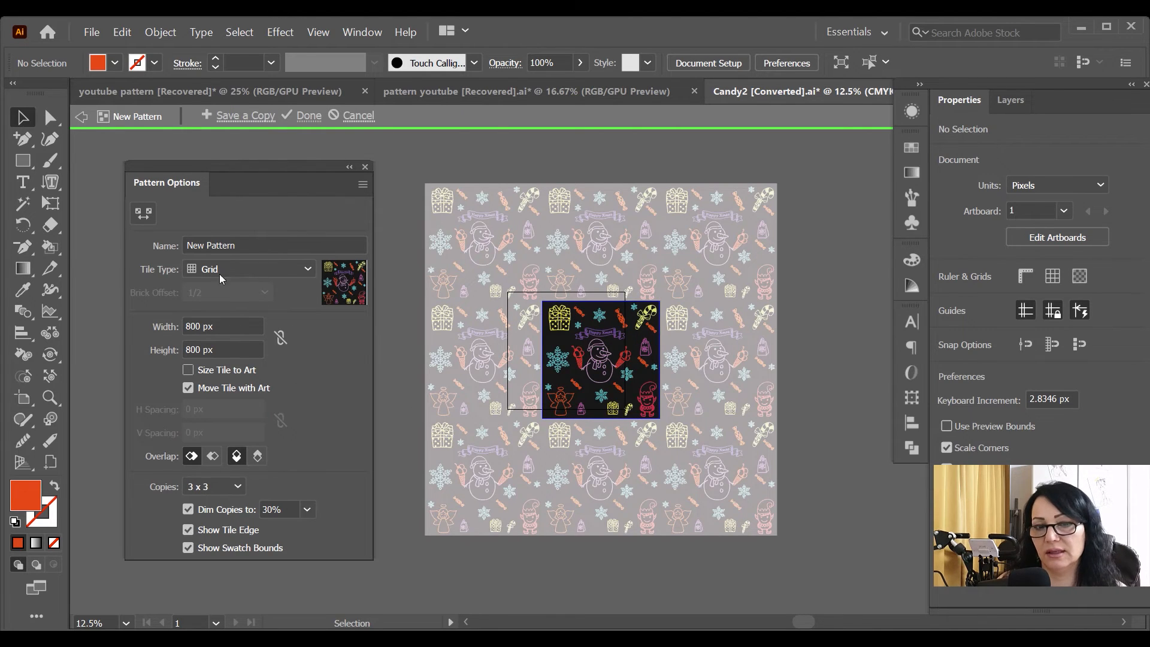
left_click(306, 268)
left_click(306, 269)
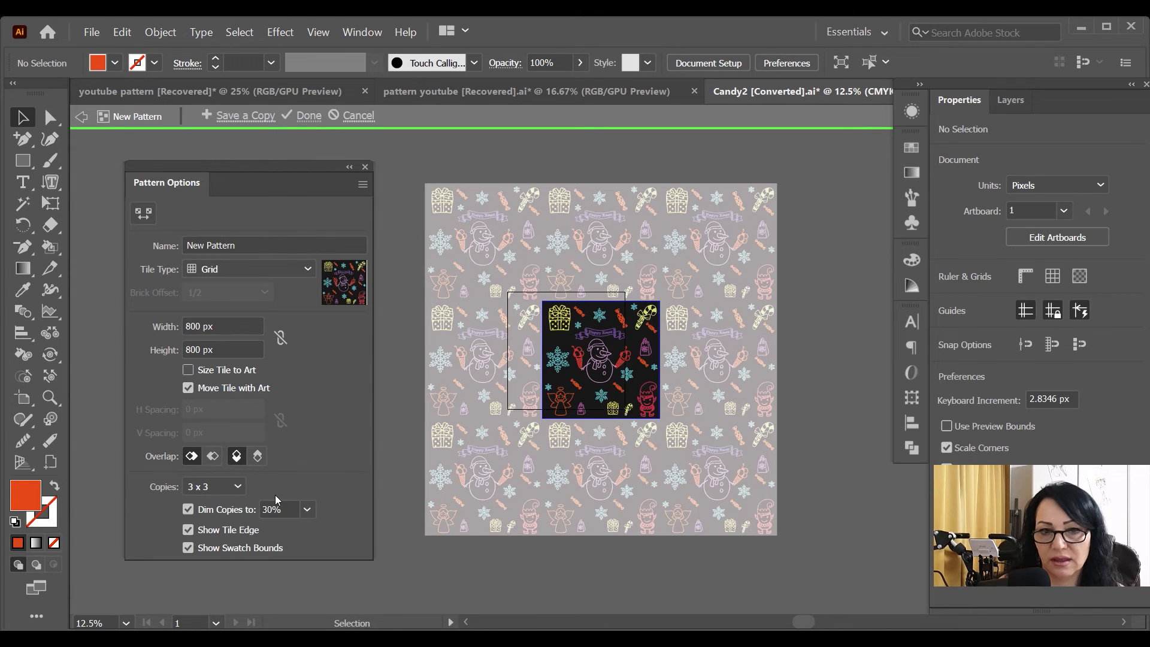
left_click(308, 116)
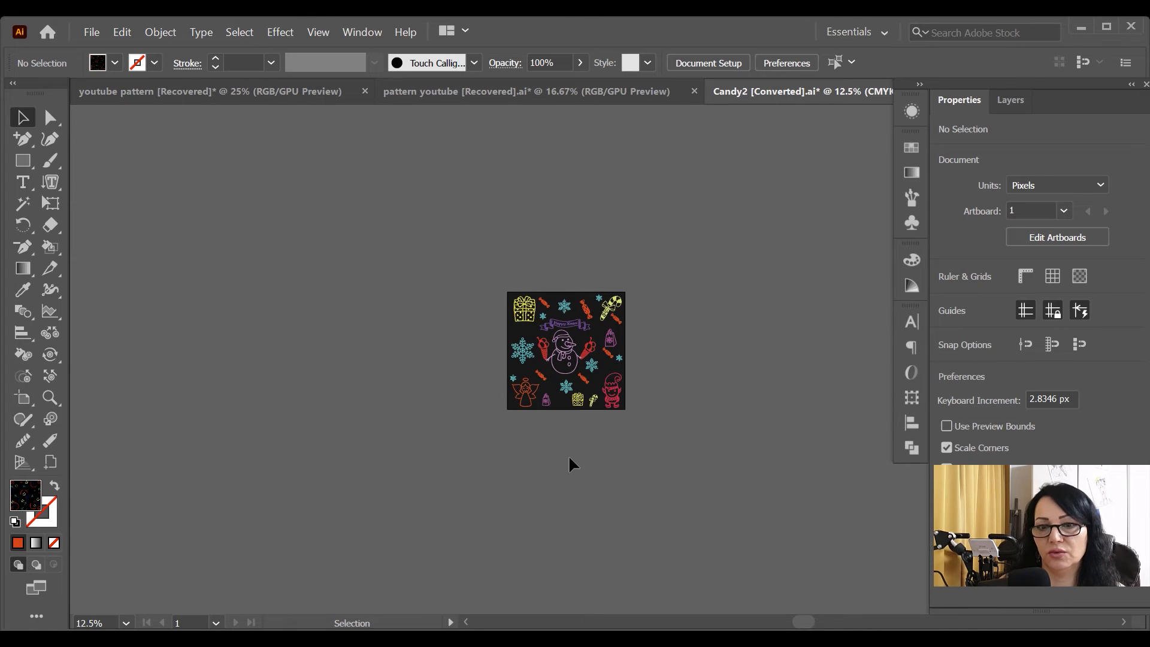
Draw a rectangle about 784 by 811 px filled with the Christmas pattern, just to the right of the original artwork
left_click_drag(815, 627, 861, 627)
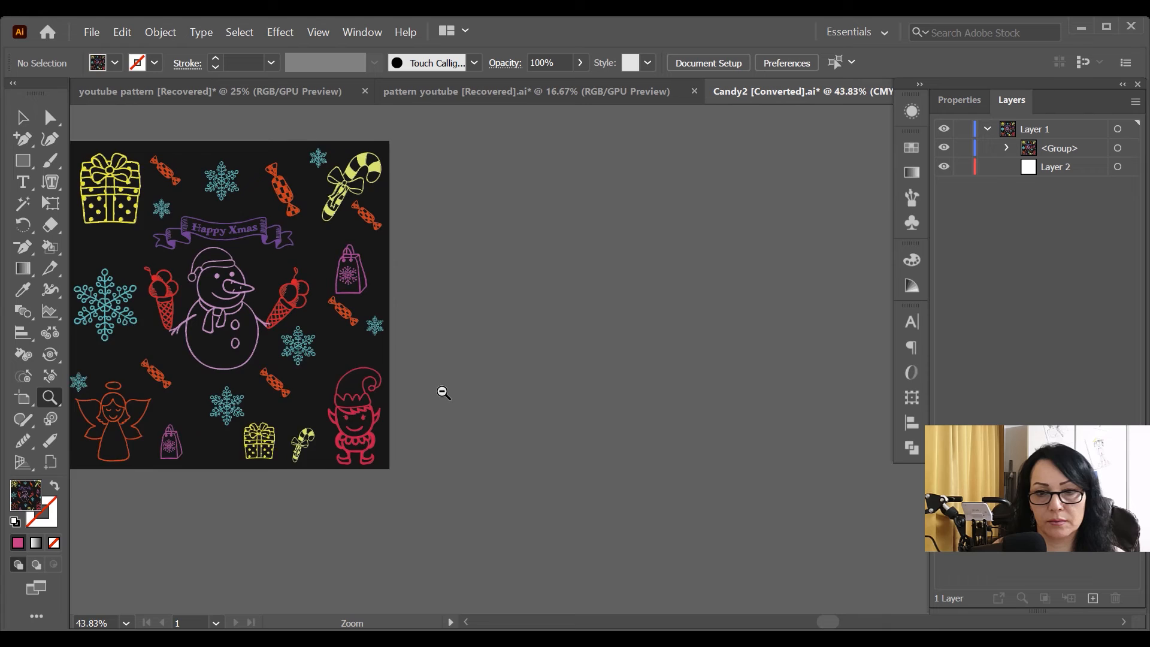
left_click_drag(441, 392, 429, 405)
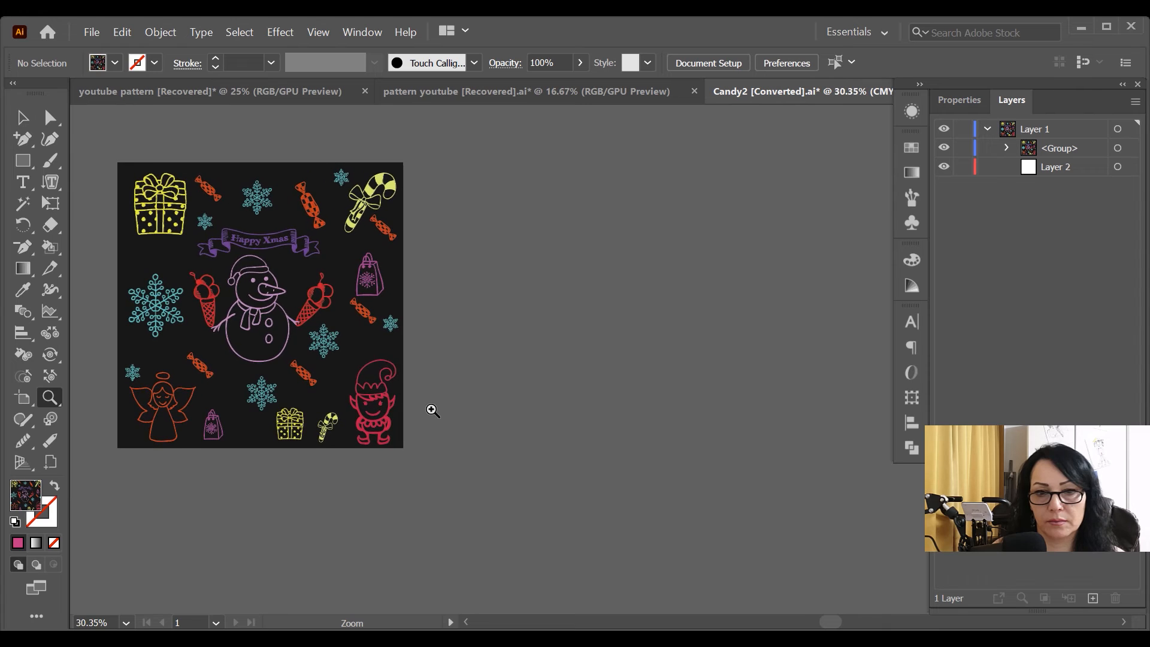
left_click(23, 118)
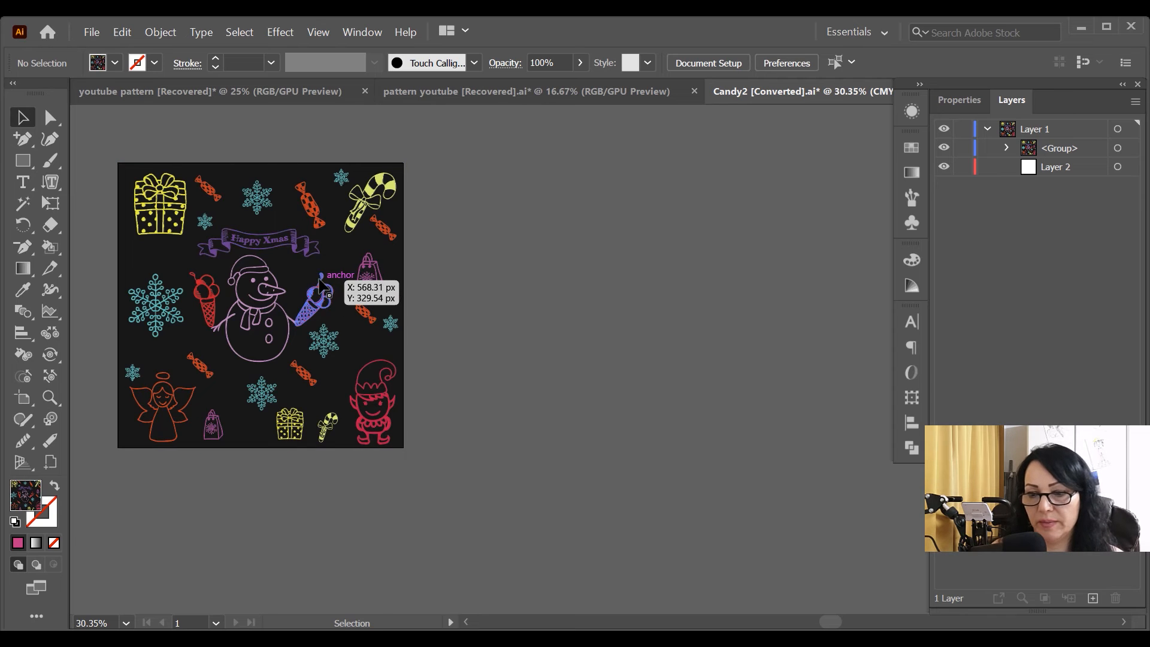
left_click(23, 161)
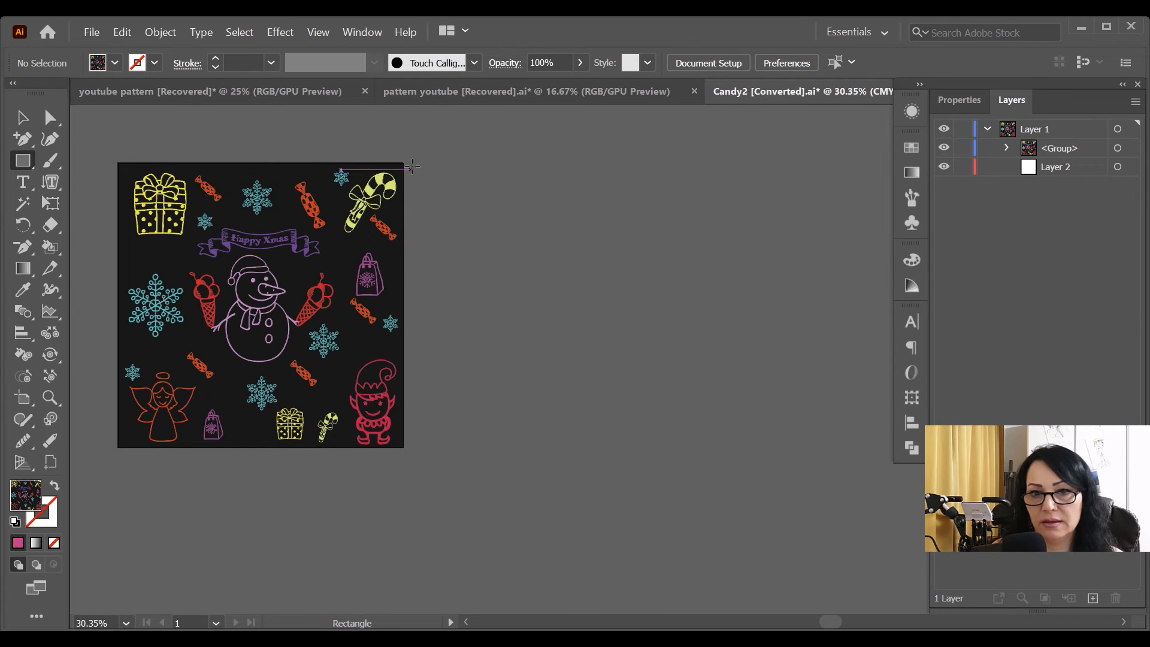
mouse_move(416, 164)
left_mouse_down()
mouse_move(443, 170)
mouse_move(576, 327)
mouse_move(708, 453)
mouse_move(694, 451)
left_mouse_up()
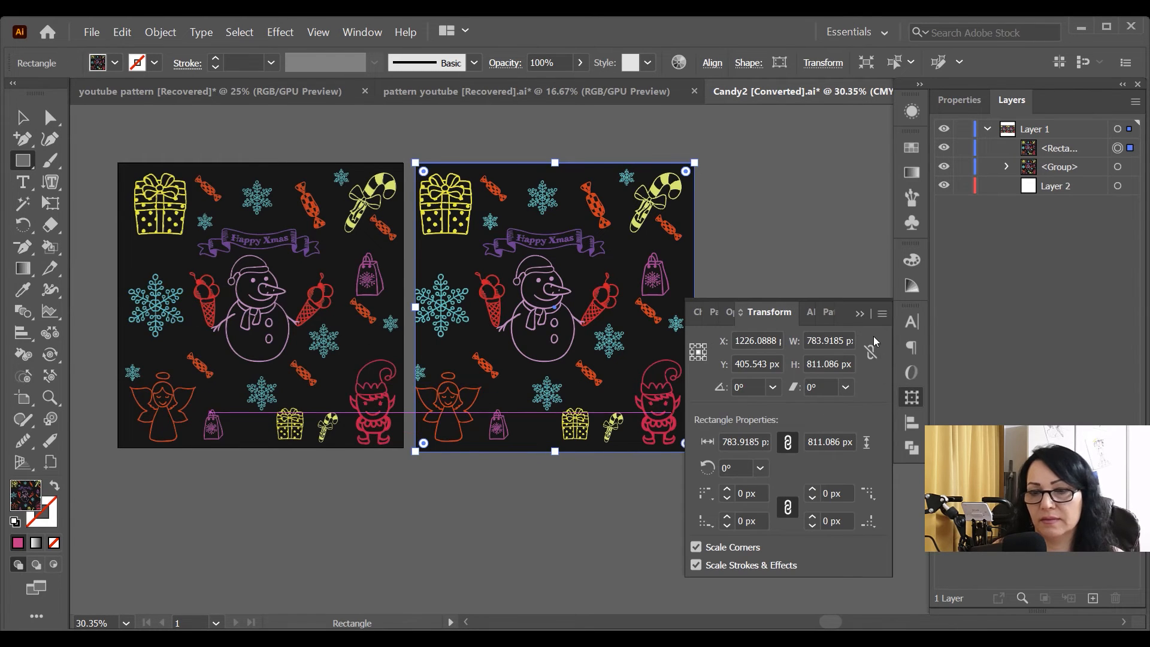
left_click(860, 314)
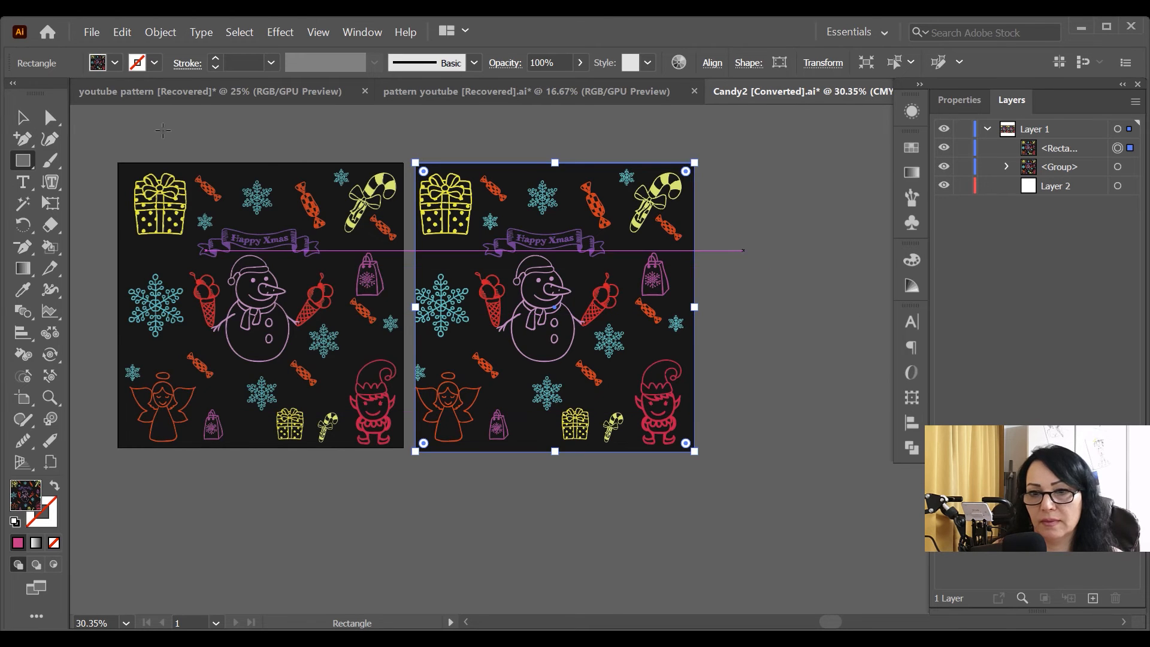
Move the pattern-filled rectangle farther from the original artwork and enlarge it slightly from its upper-left corner
key("v")
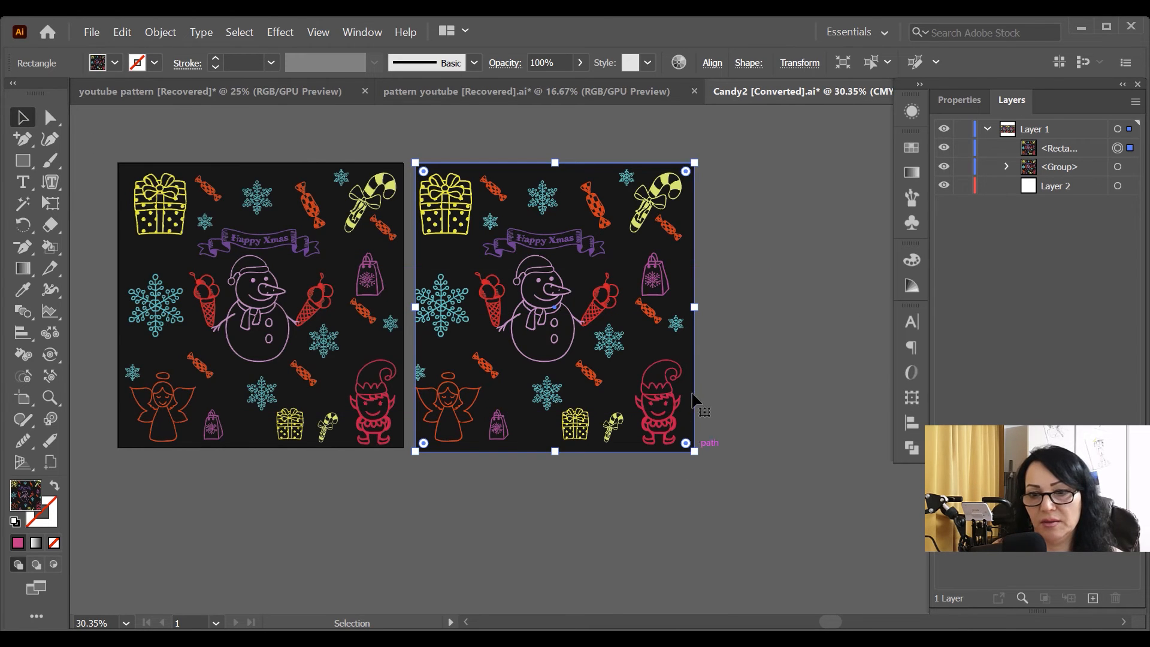
left_click_drag(449, 320, 483, 304)
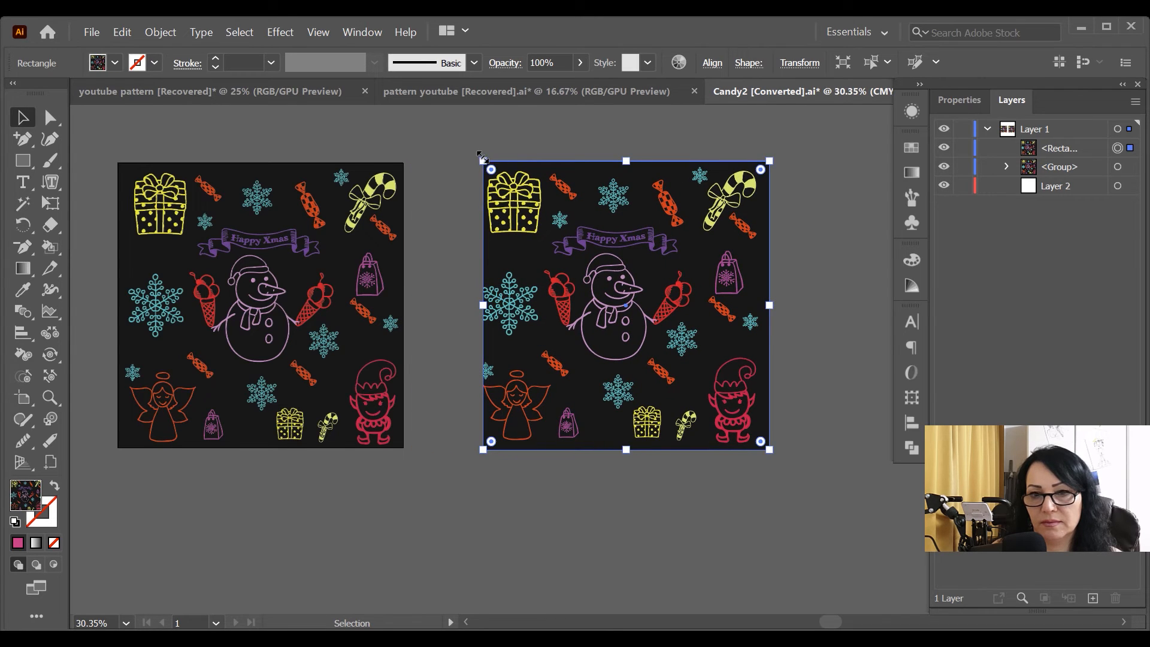
left_click_drag(483, 161, 472, 157)
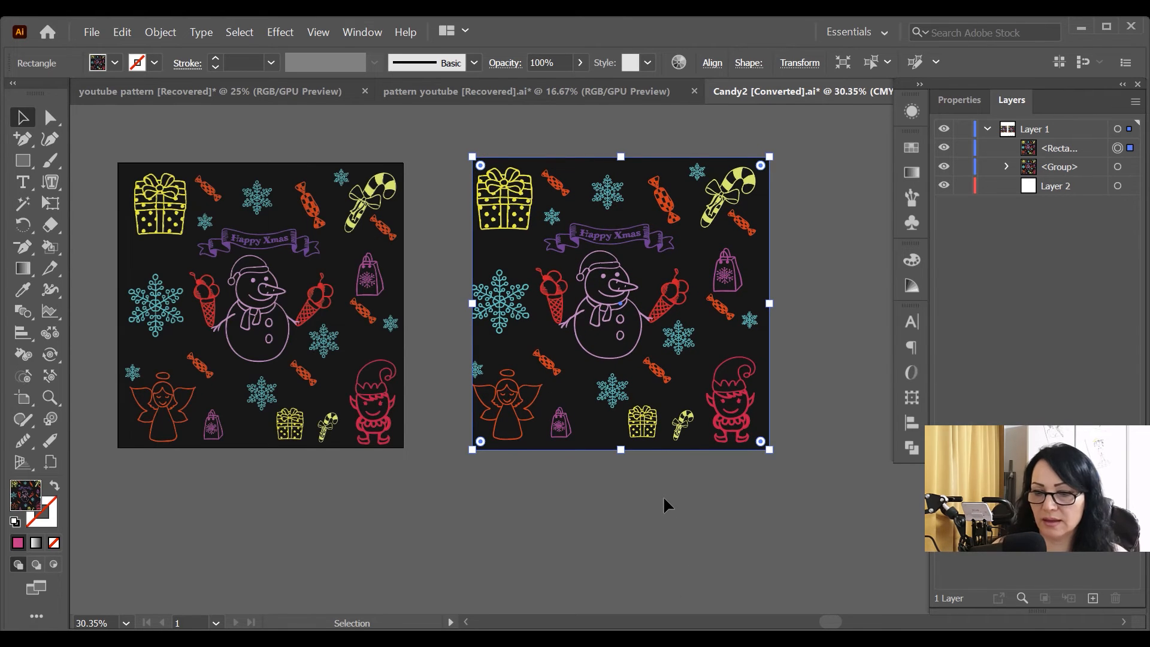